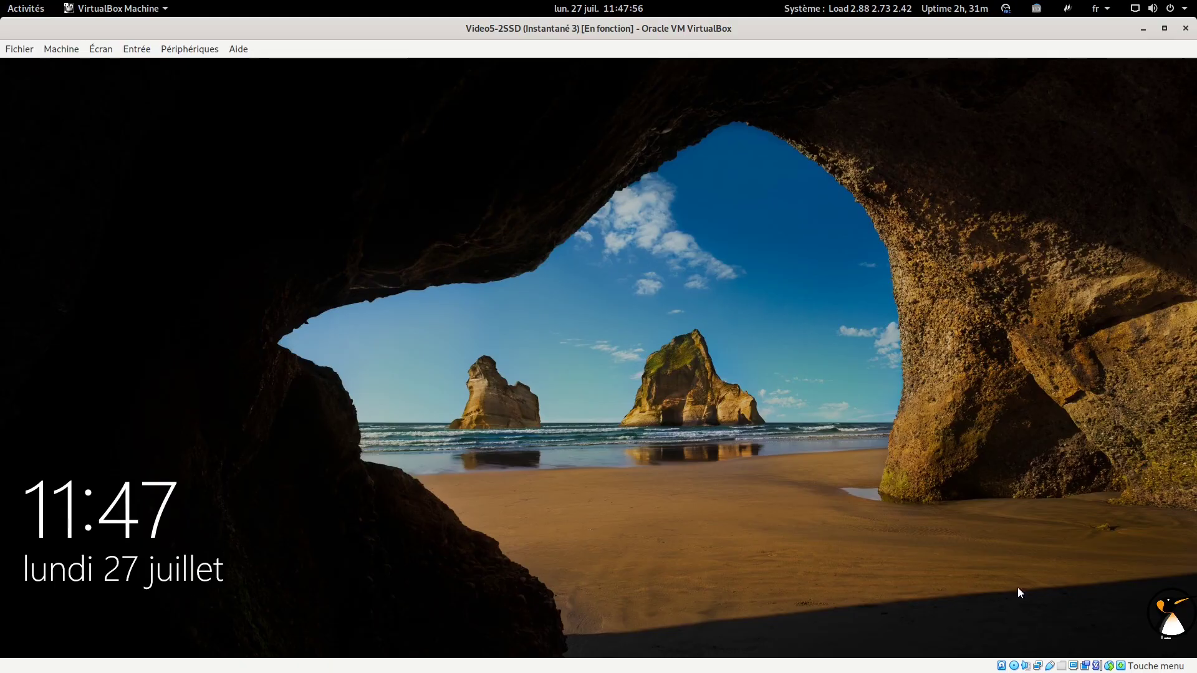
Dismiss the lock screen and sign in to the Windows 10 guest with the account password
{"action": "left_click", "coordinate": [897, 515]}
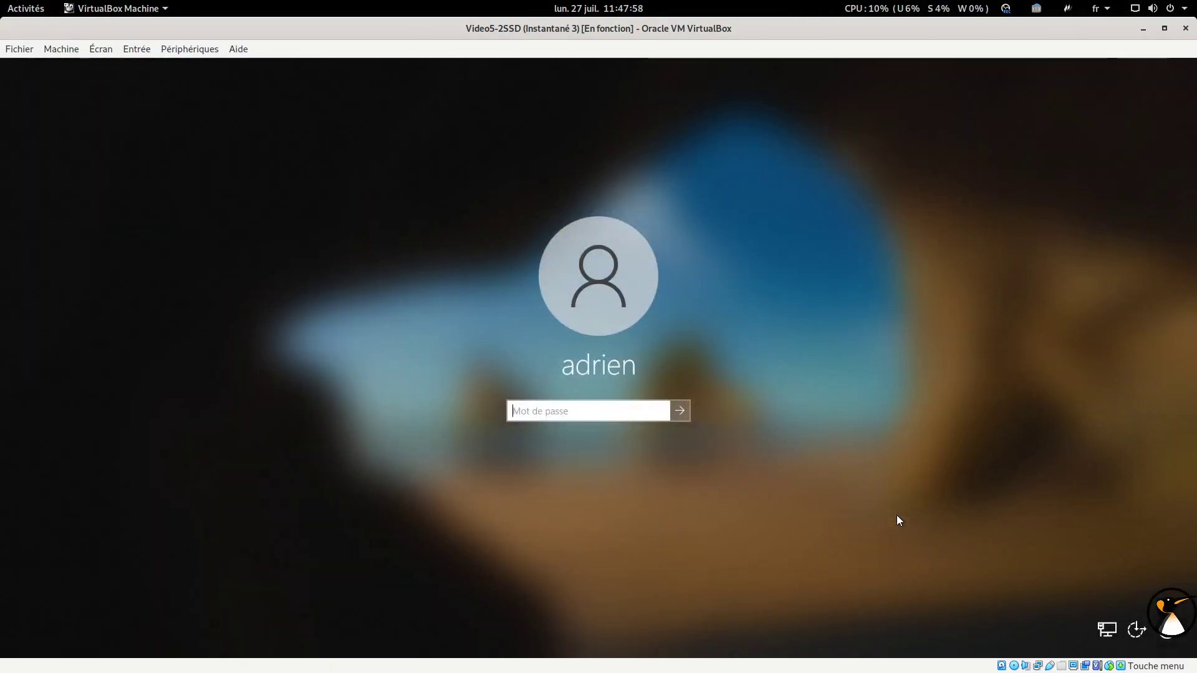
{"action": "type", "text": "azerty"}
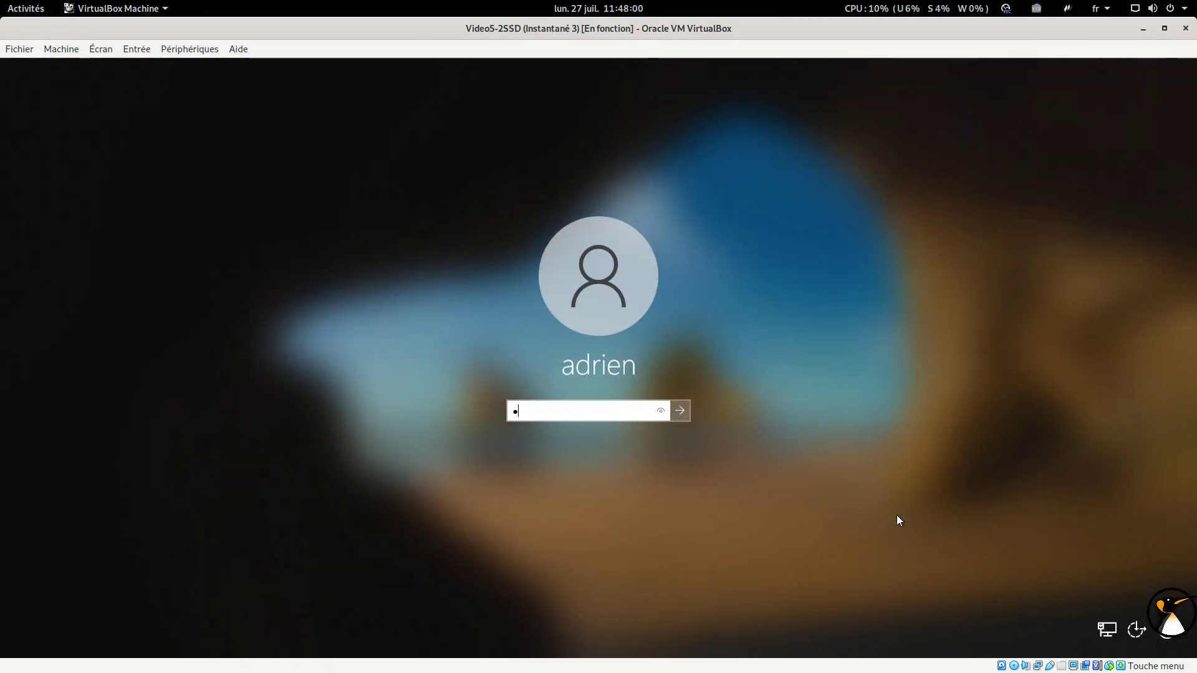
{"action": "key", "text": "Return"}
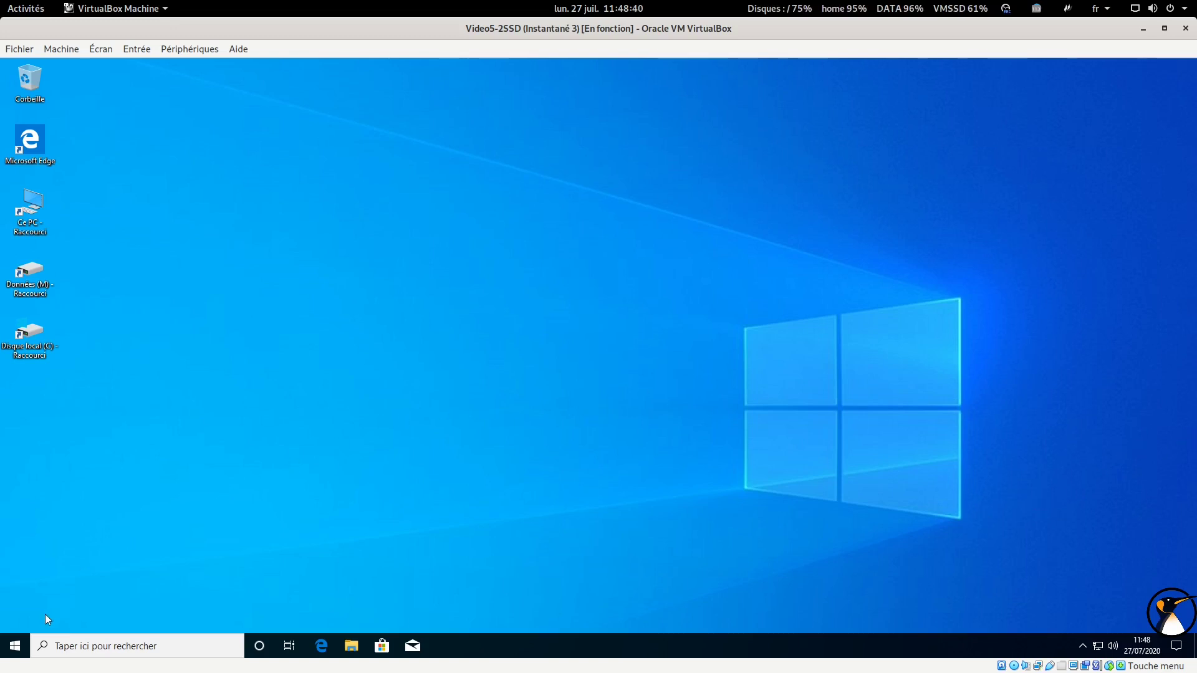
Open Disk Management from the power-user menu, maximized to fill the VM screen
{"action": "right_click", "coordinate": [22, 645]}
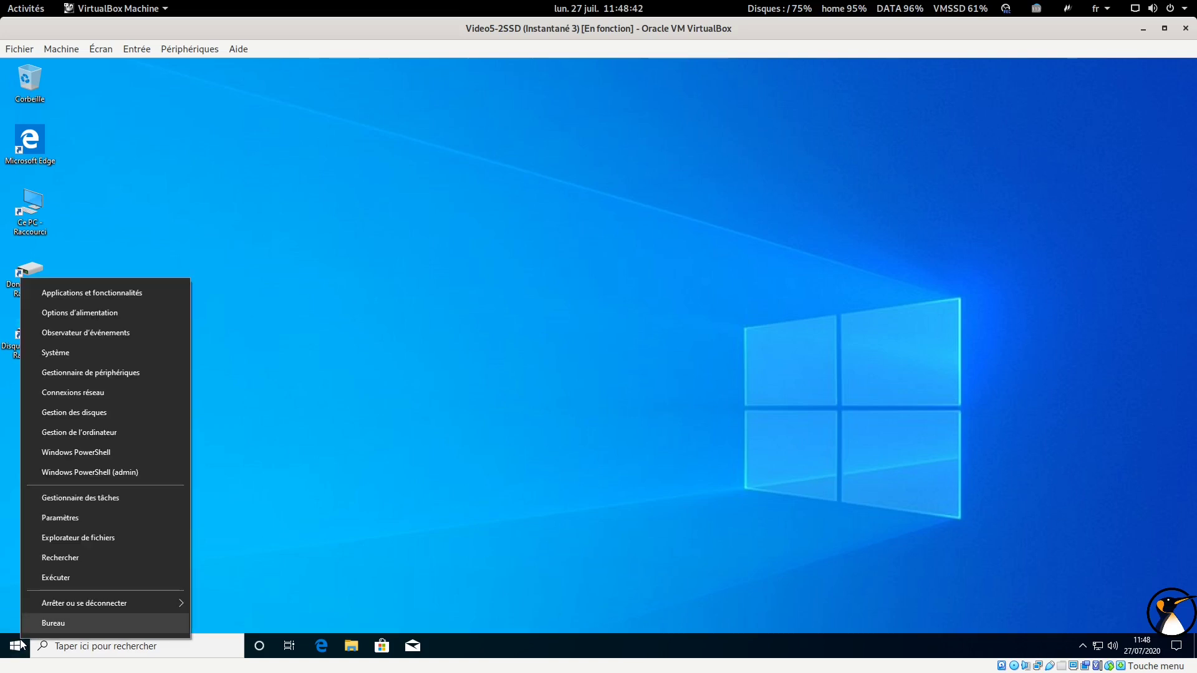
{"action": "left_click", "coordinate": [127, 413]}
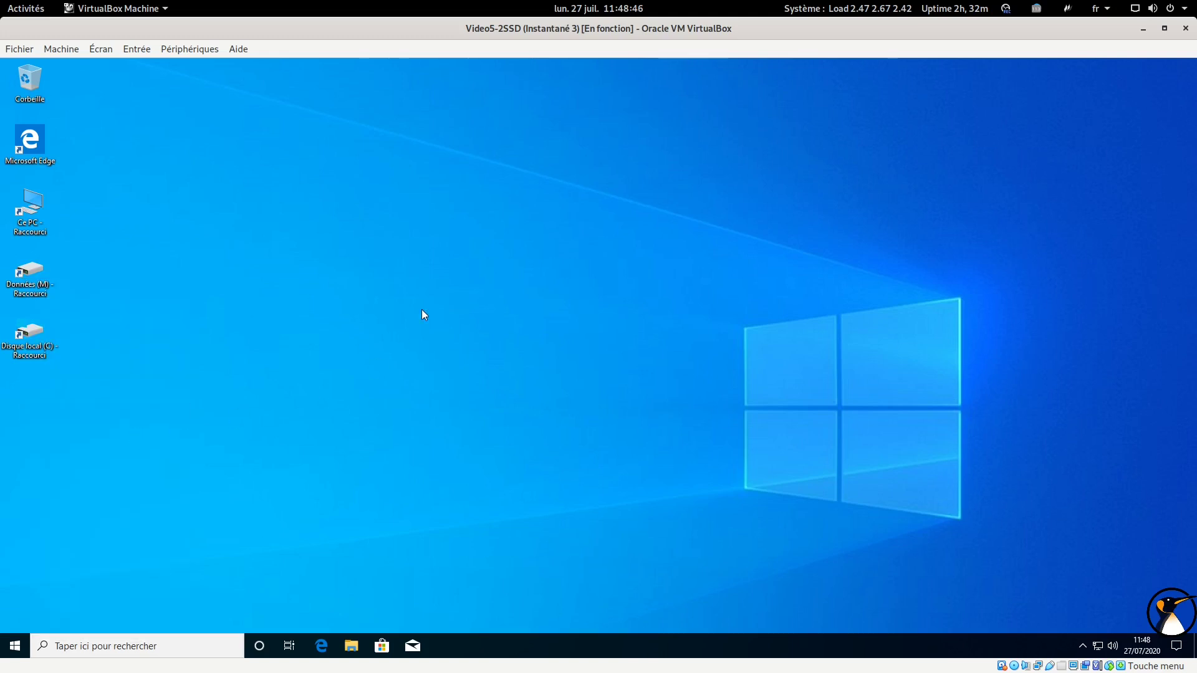
{"action": "left_click", "coordinate": [503, 129]}
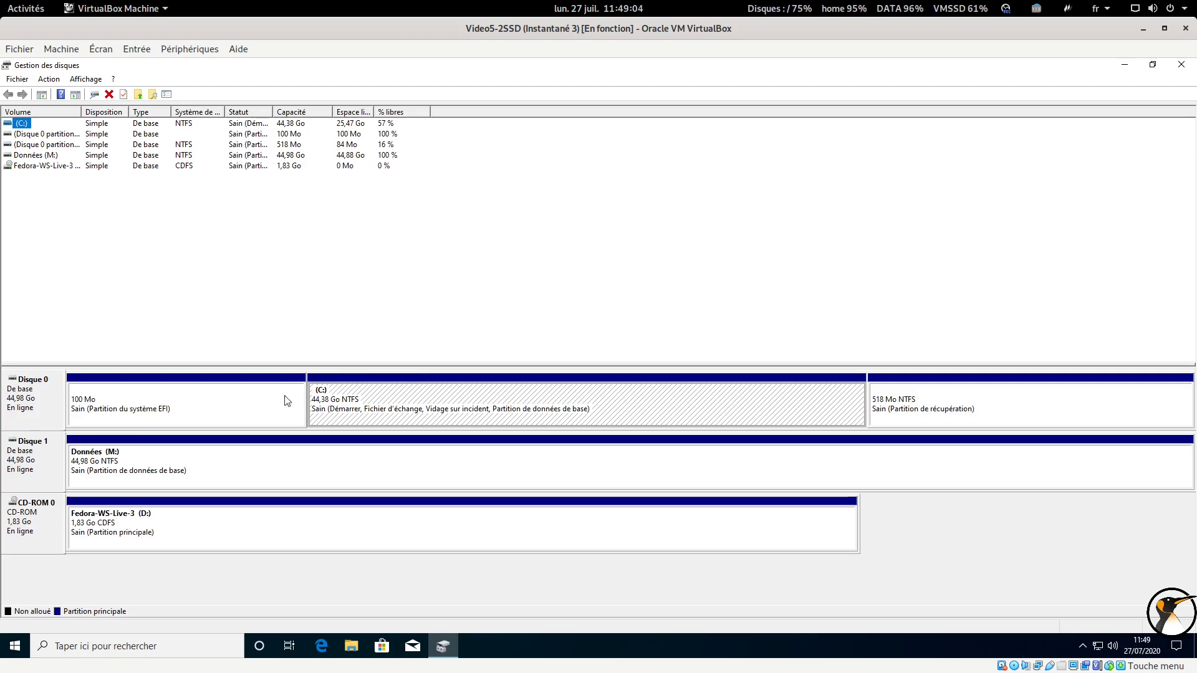
Inspect the 100 Mo EFI, (C:), 518 Mo recovery and Données (M:) partitions
{"action": "left_click", "coordinate": [141, 414]}
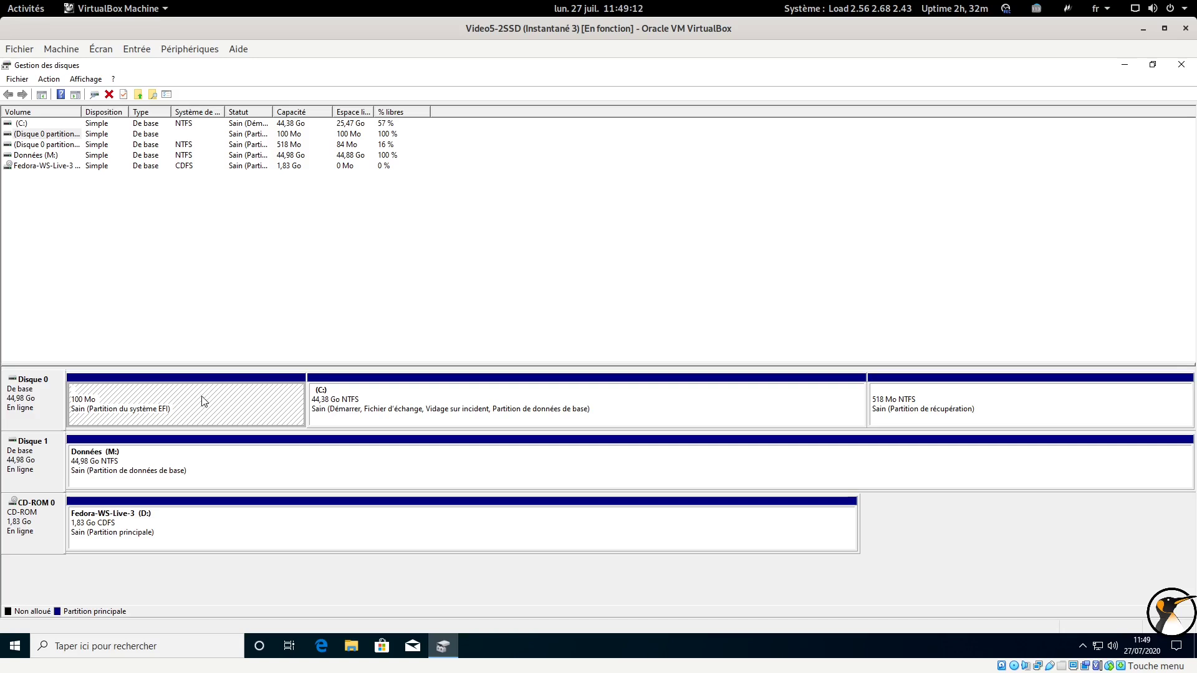
{"action": "left_click", "coordinate": [437, 408]}
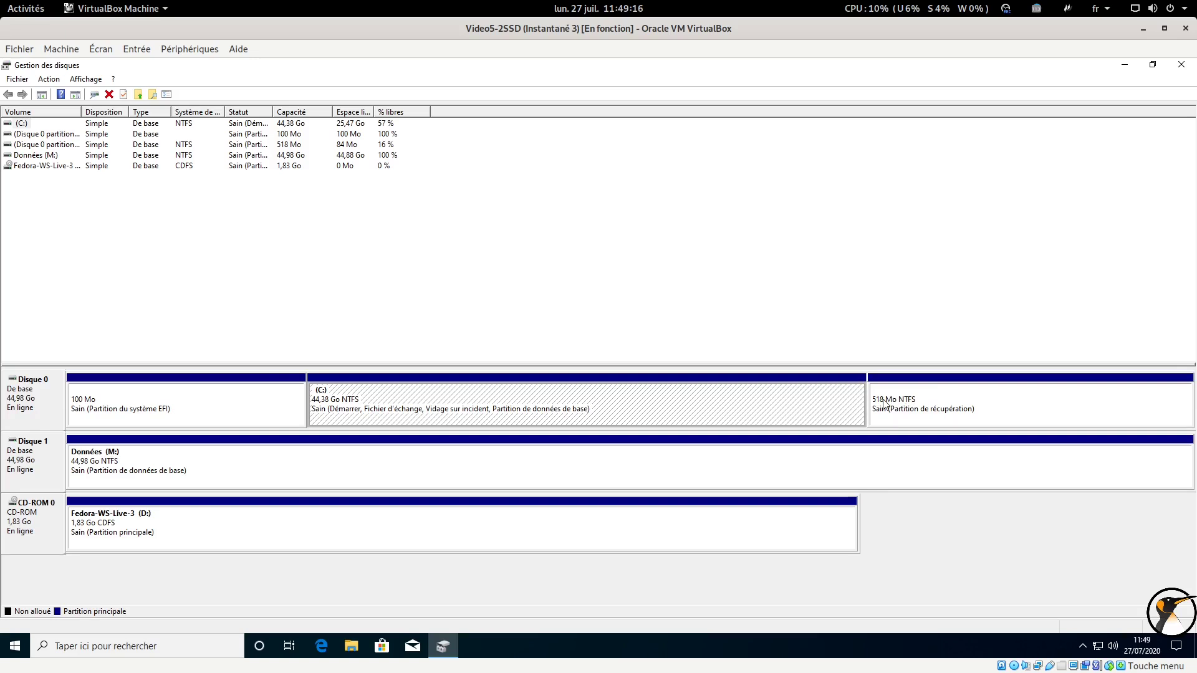
{"action": "left_click", "coordinate": [953, 400]}
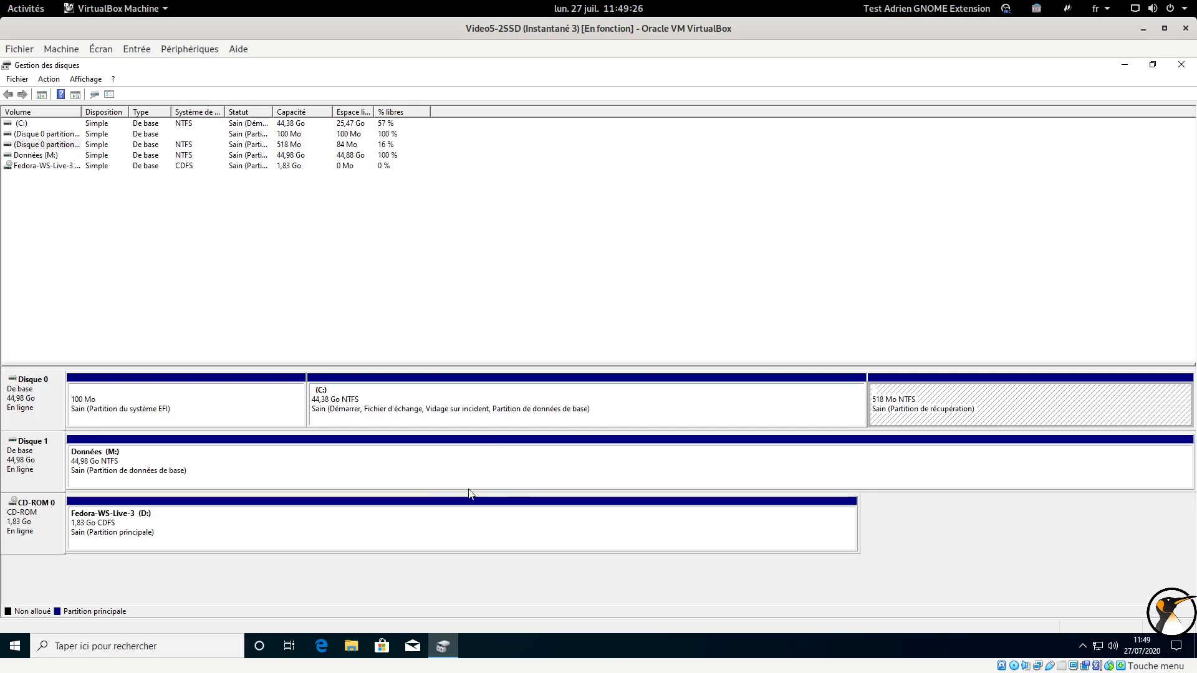
{"action": "left_click", "coordinate": [533, 472]}
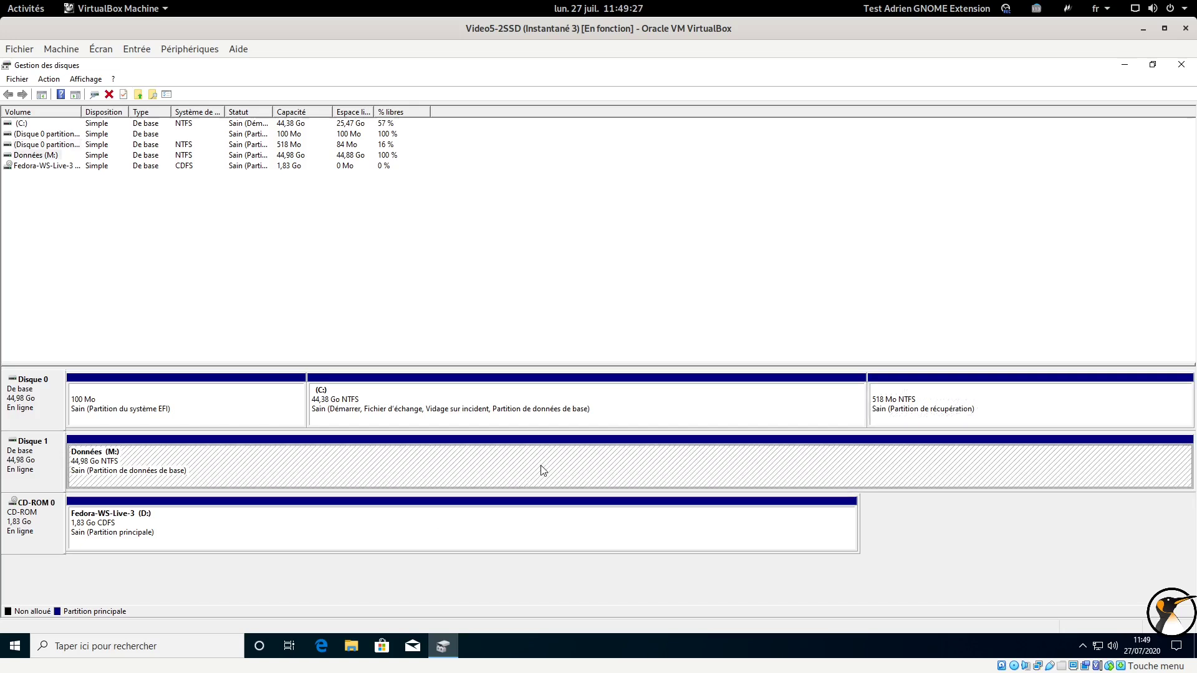
{"action": "left_click", "coordinate": [726, 413]}
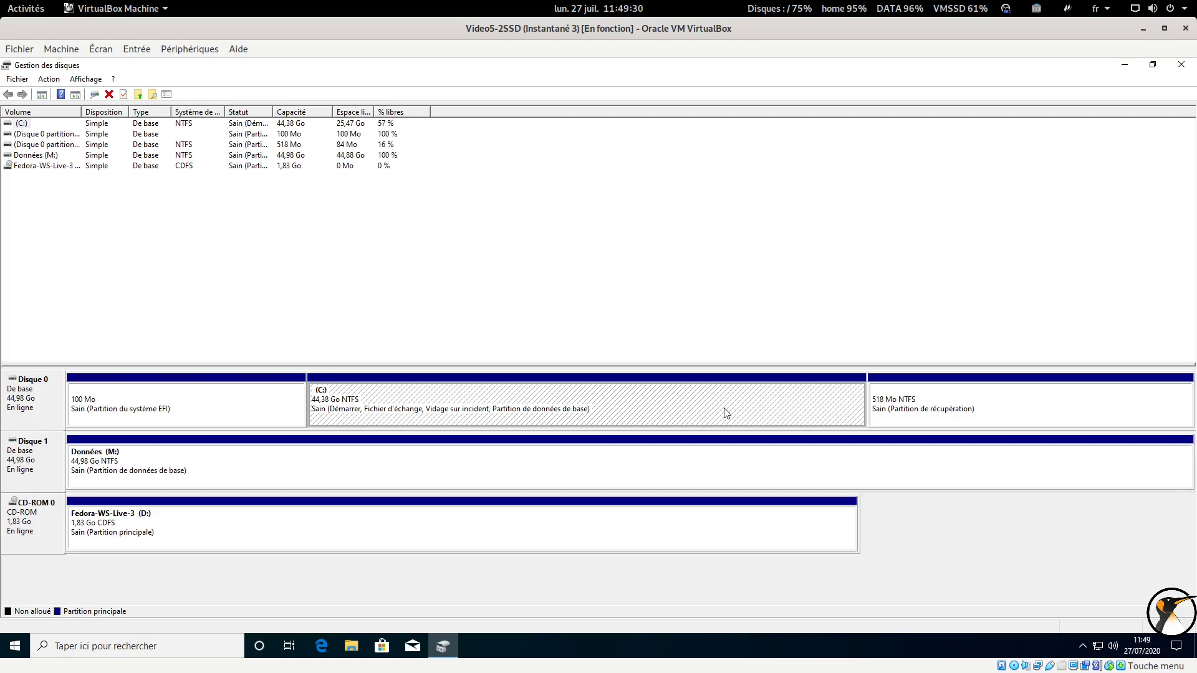
Shrink the (C:) volume by 25000 Mo, reducing it to 19,96 Go
{"action": "right_click", "coordinate": [727, 413]}
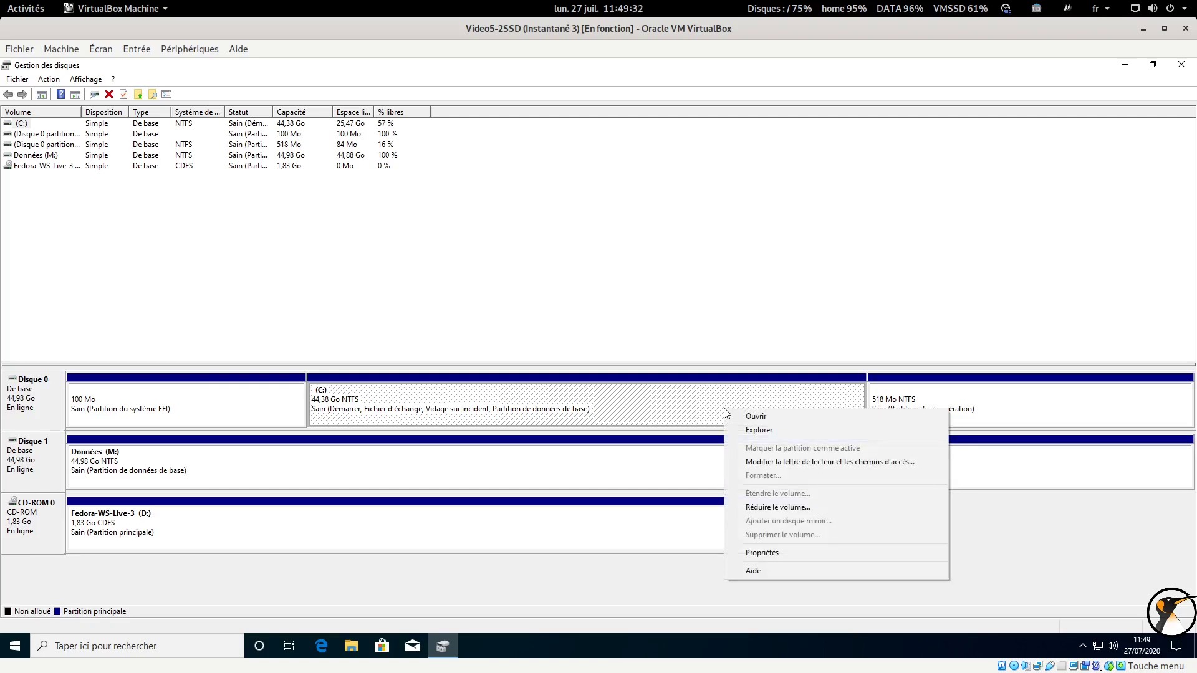
{"action": "left_click", "coordinate": [776, 508]}
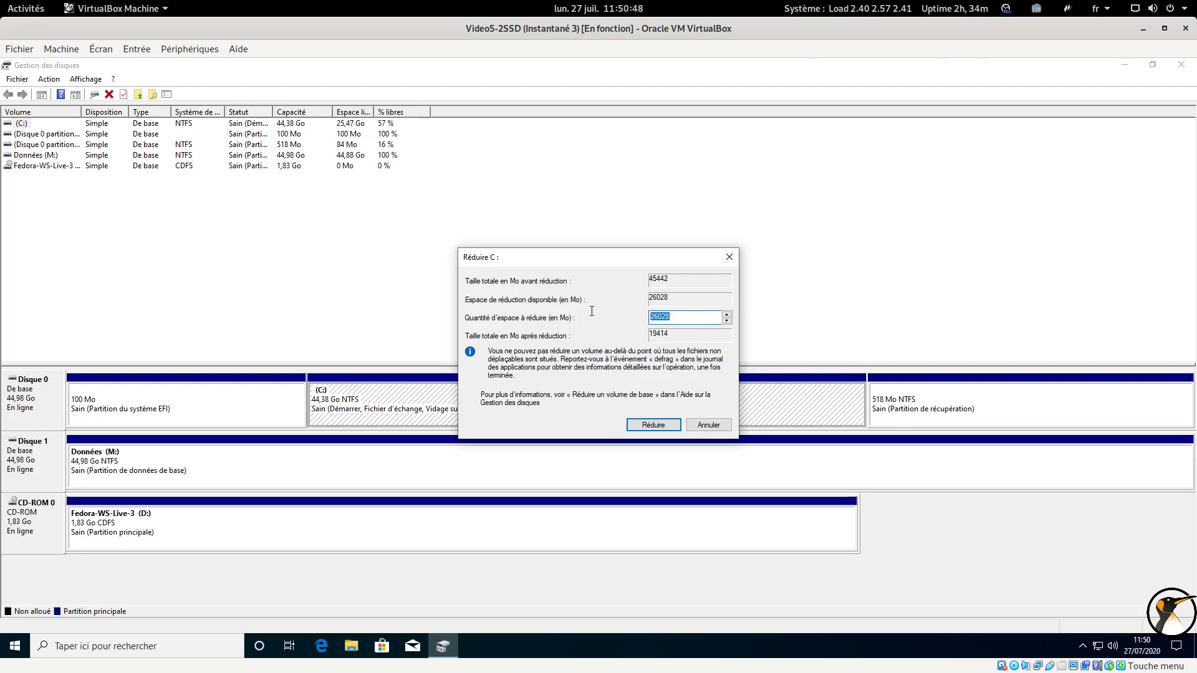
{"action": "type", "text": "25000"}
{"action": "left_click", "coordinate": [665, 423]}
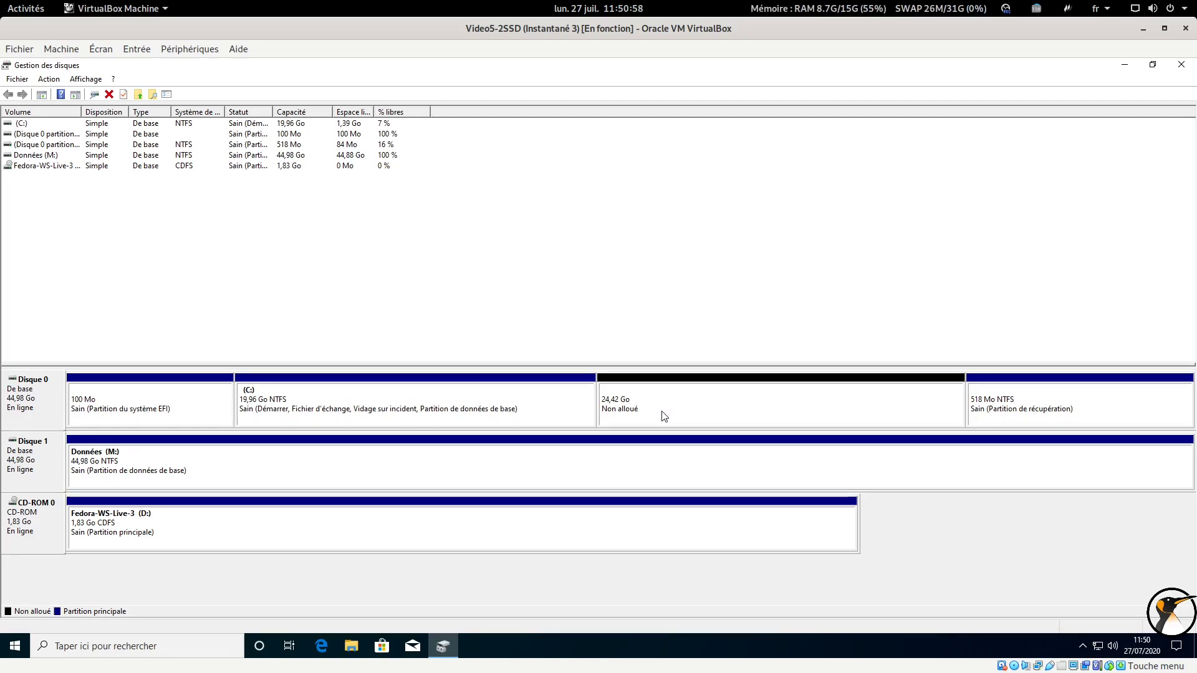
Check the new 24,42 Go unallocated space, close Disk Management and restart Windows
{"action": "left_click", "coordinate": [666, 414]}
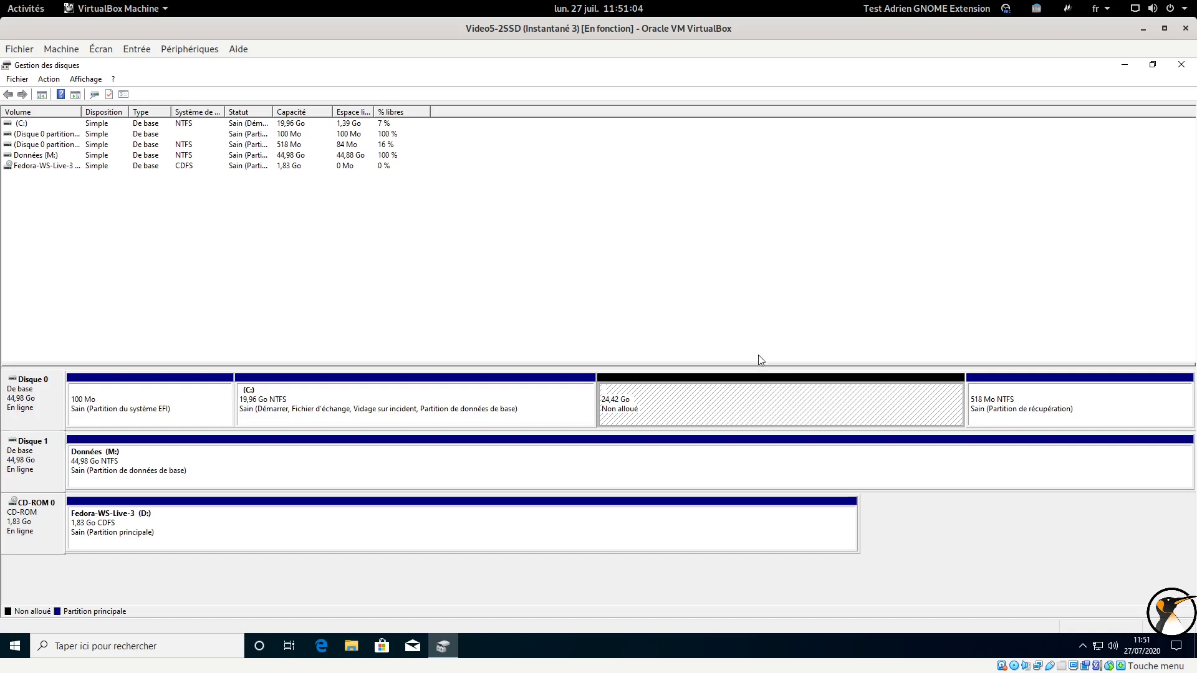
{"action": "left_click", "coordinate": [1180, 66]}
{"action": "left_click", "coordinate": [15, 646]}
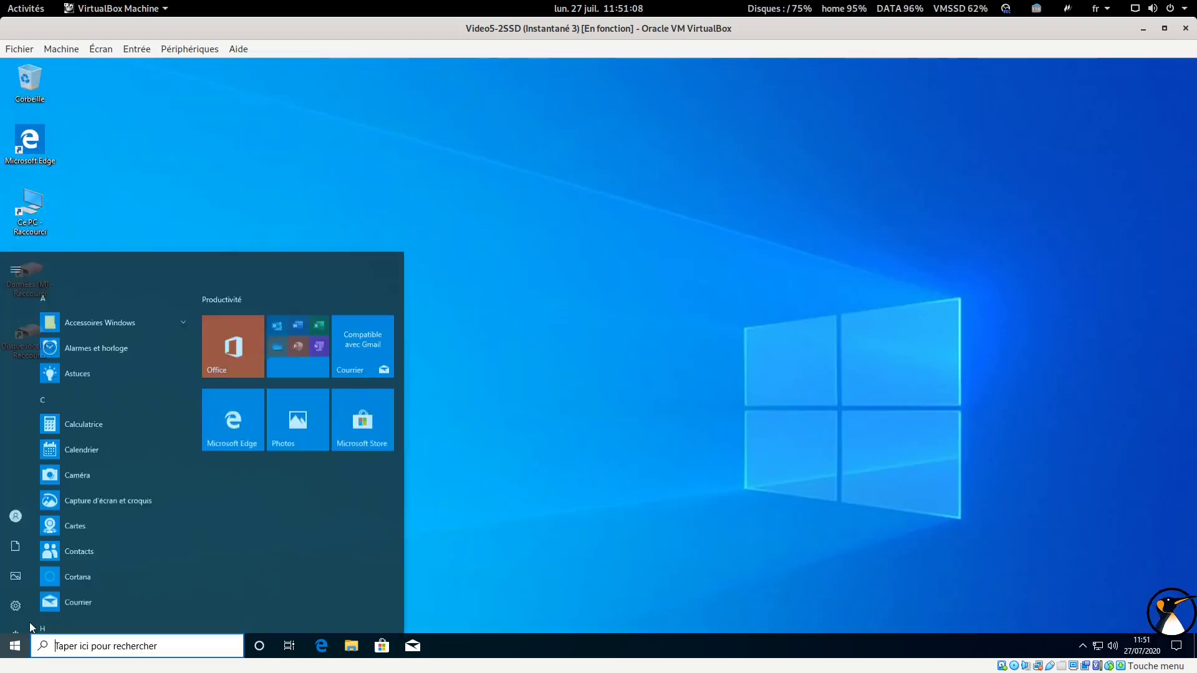
{"action": "left_click", "coordinate": [29, 622]}
{"action": "left_click", "coordinate": [65, 596]}
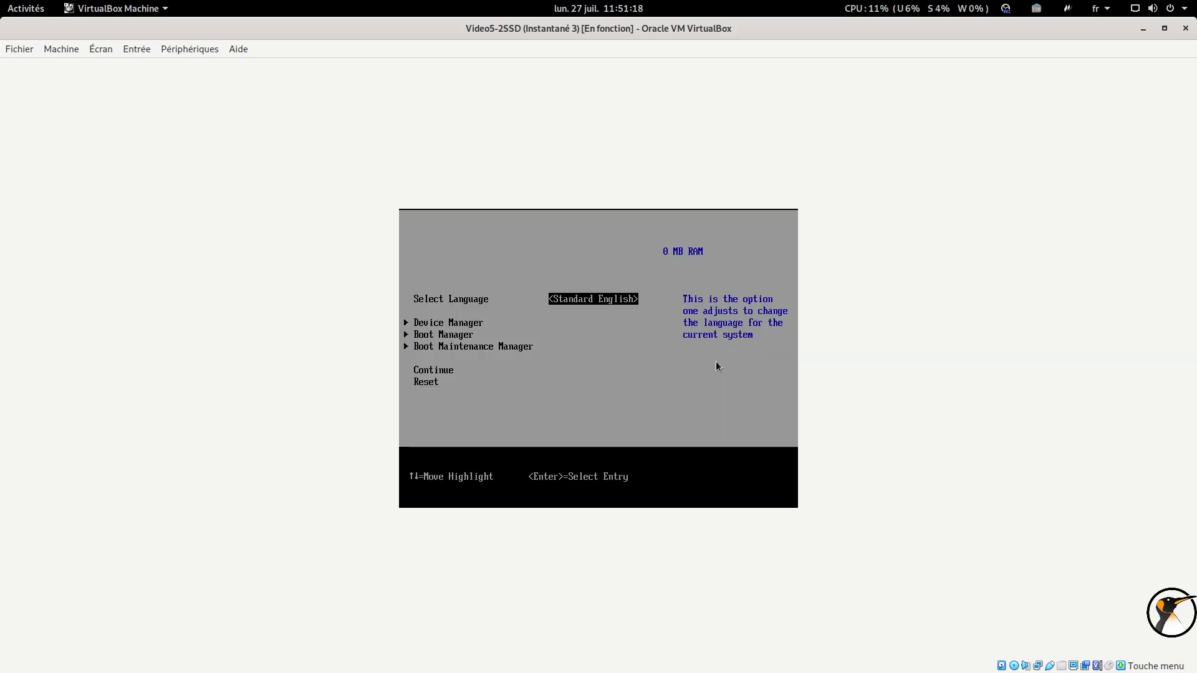
Boot the VM from the UEFI VBOX CD-ROM through the firmware Boot Manager
{"action": "left_click", "coordinate": [716, 362]}
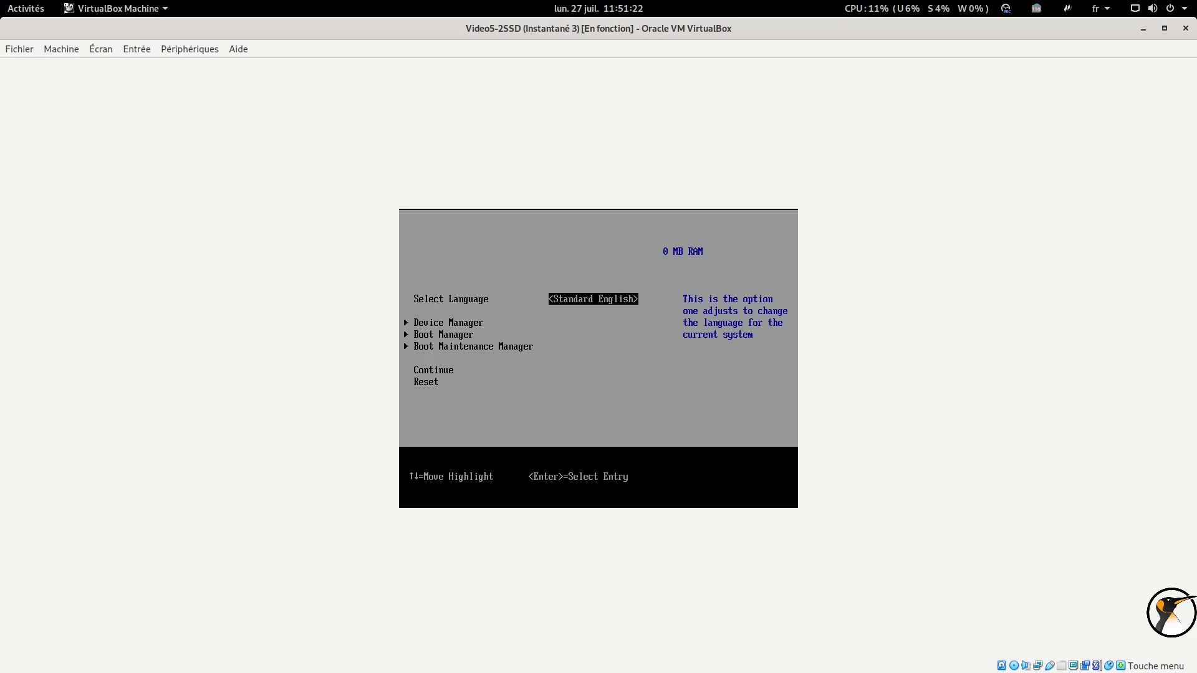
{"action": "key", "text": "Down"}
{"action": "key", "text": "Down"}
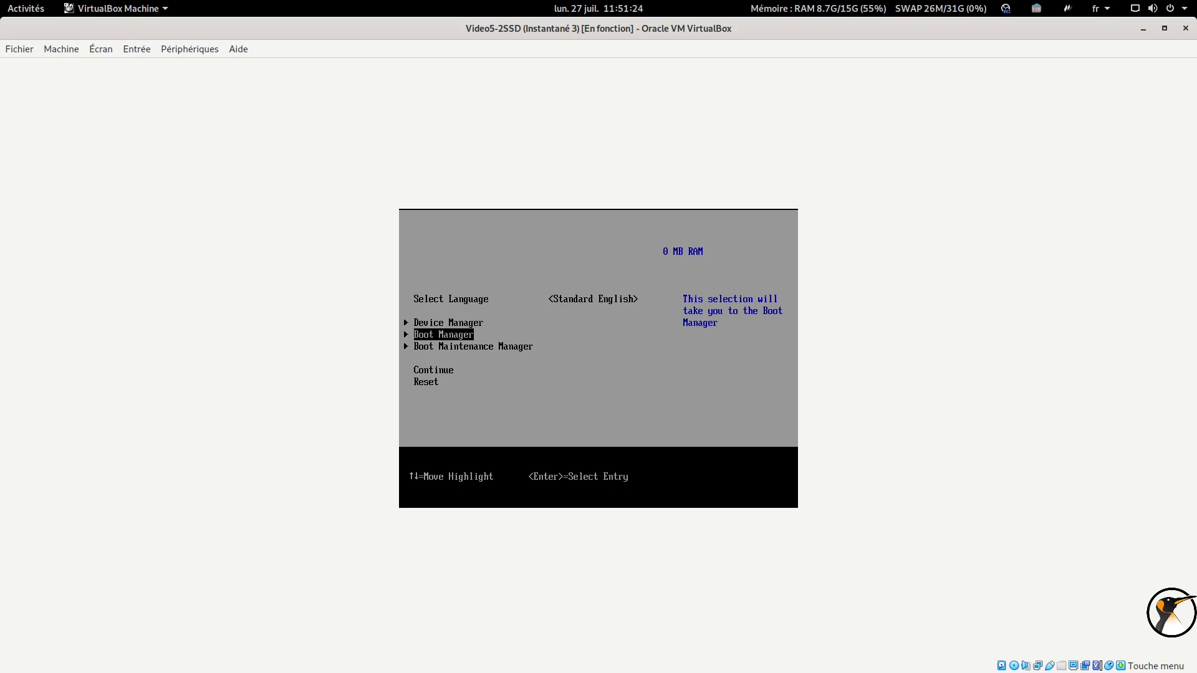
{"action": "key", "text": "Return"}
{"action": "key", "text": "Down"}
{"action": "key", "text": "Return"}
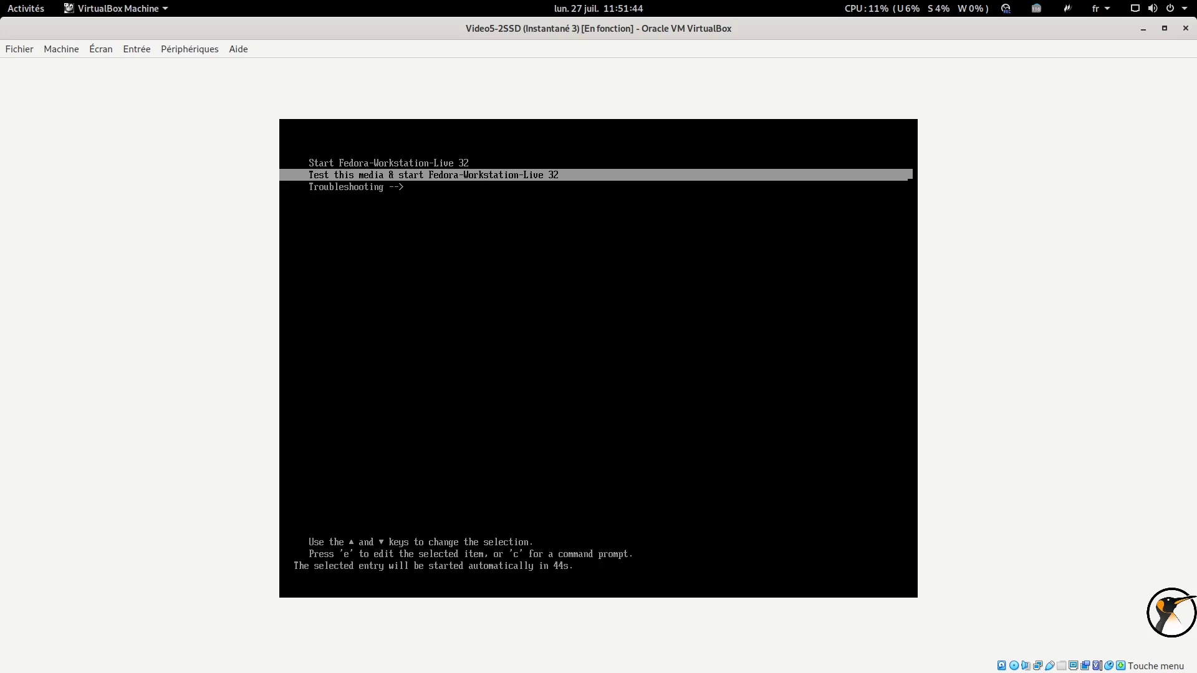
Boot the 'Test this media & start Fedora-Workstation-Live 32' entry after checking the Troubleshooting submenu
{"action": "key", "text": "Up"}
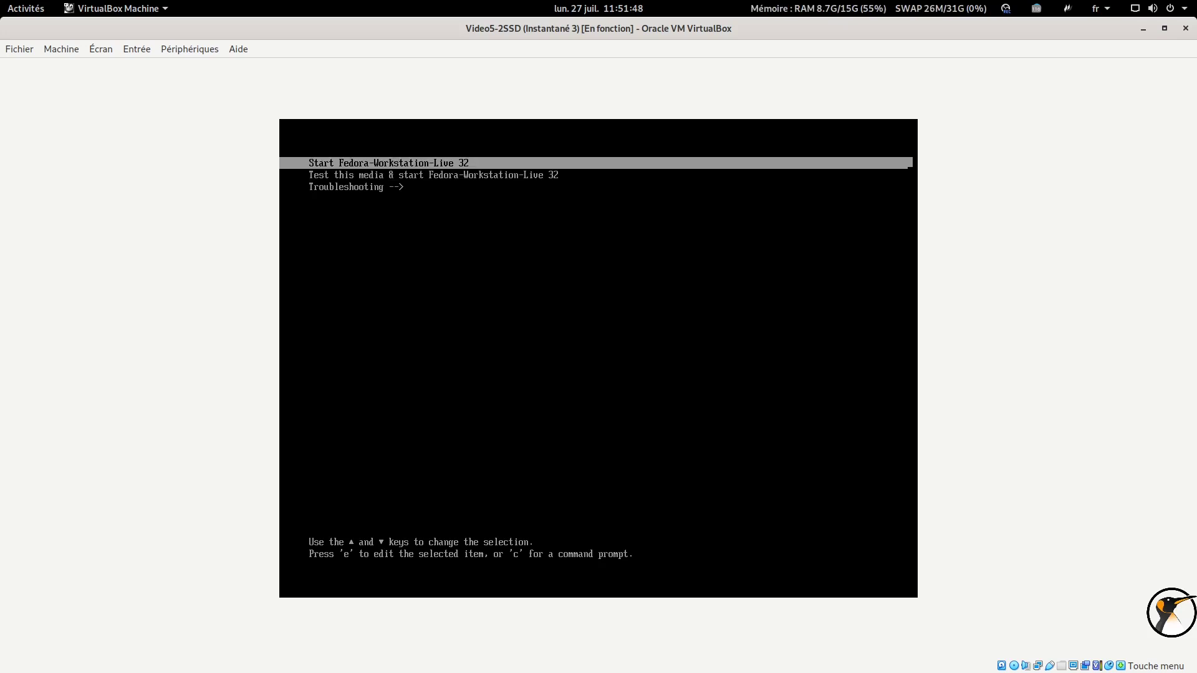
{"action": "key", "text": "Down"}
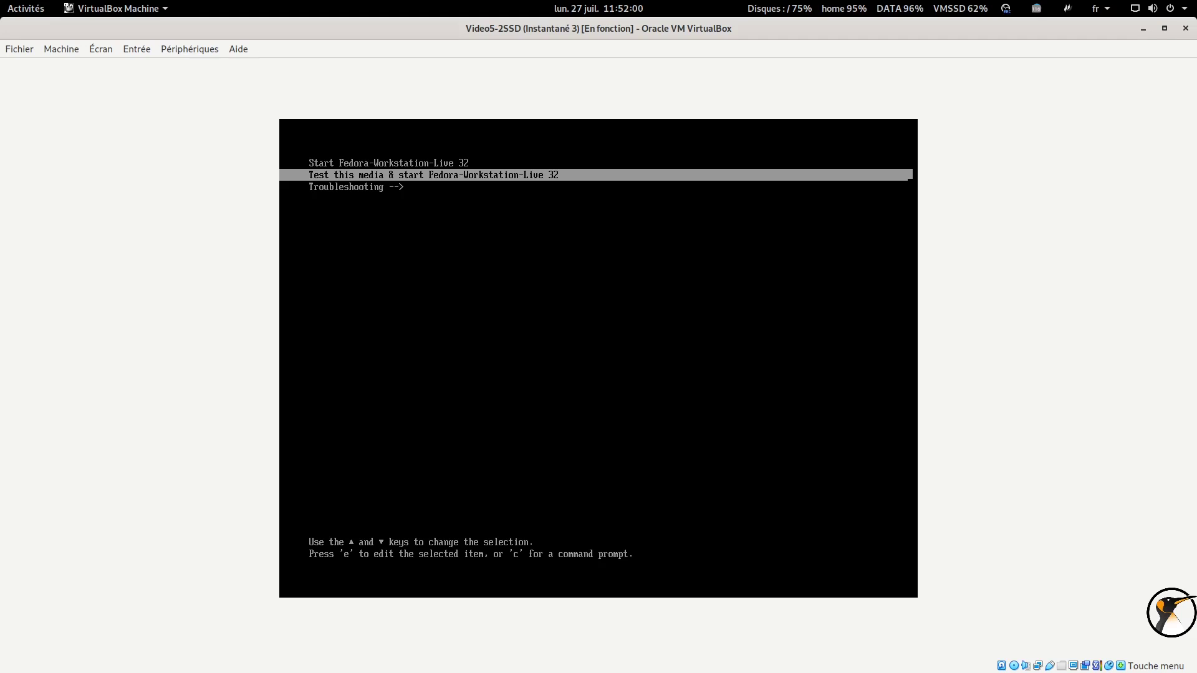
{"action": "key", "text": "Down"}
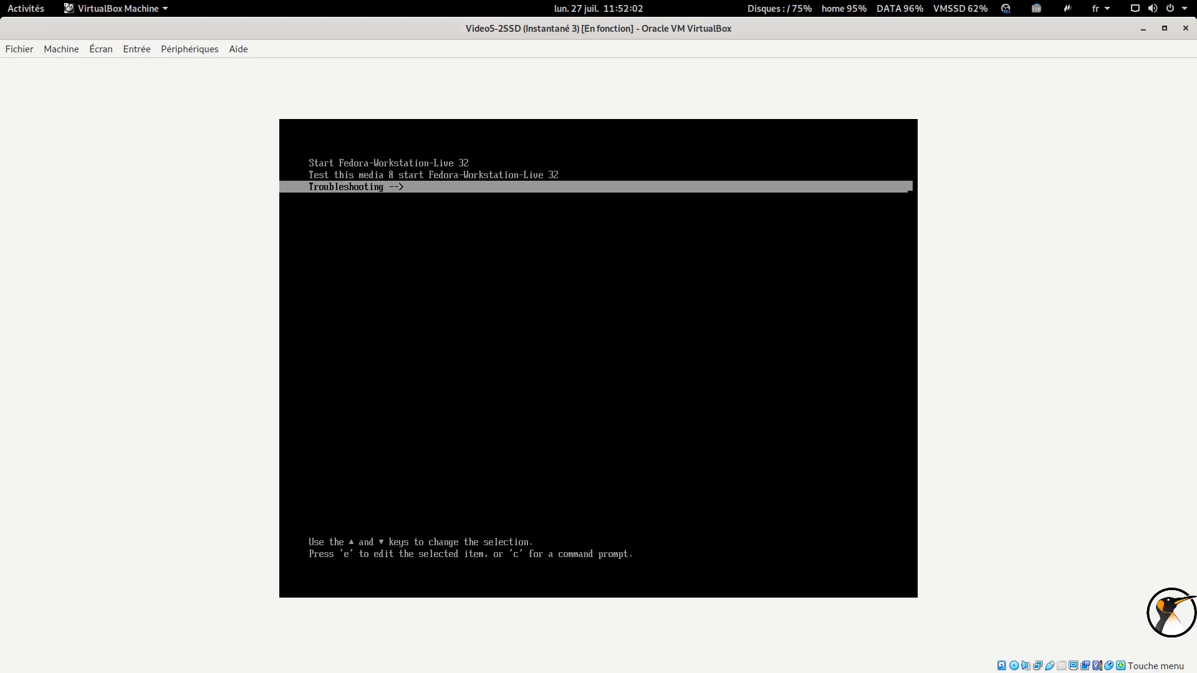
{"action": "key", "text": "Return"}
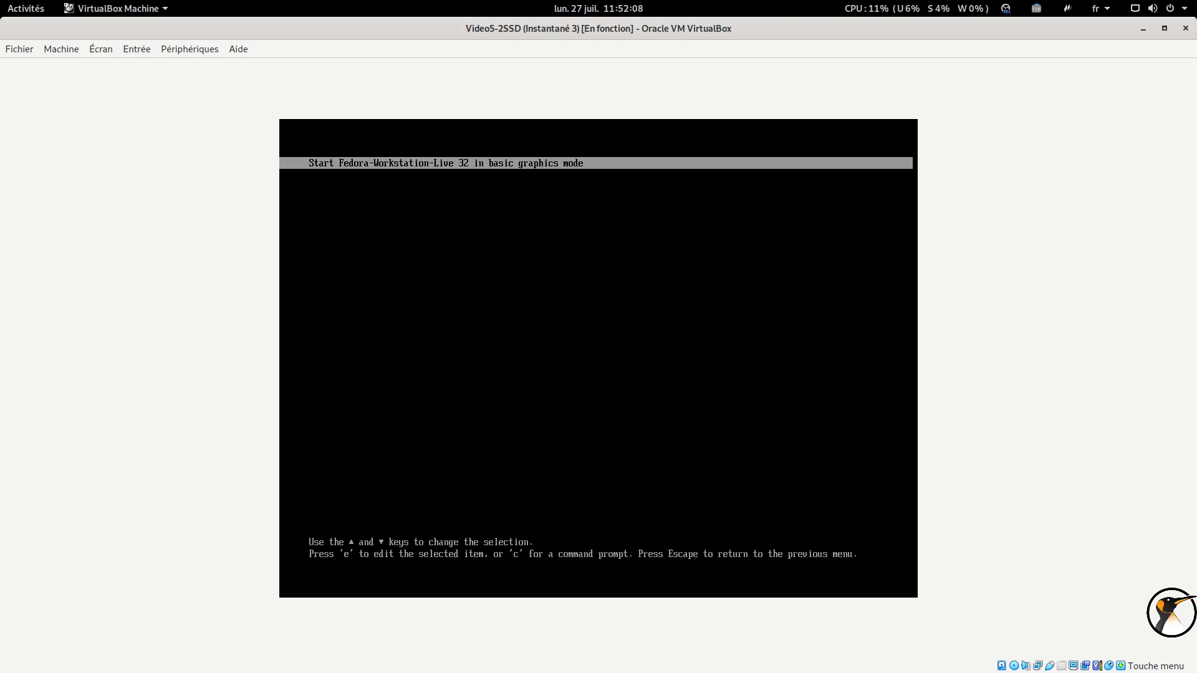
{"action": "key", "text": "Escape"}
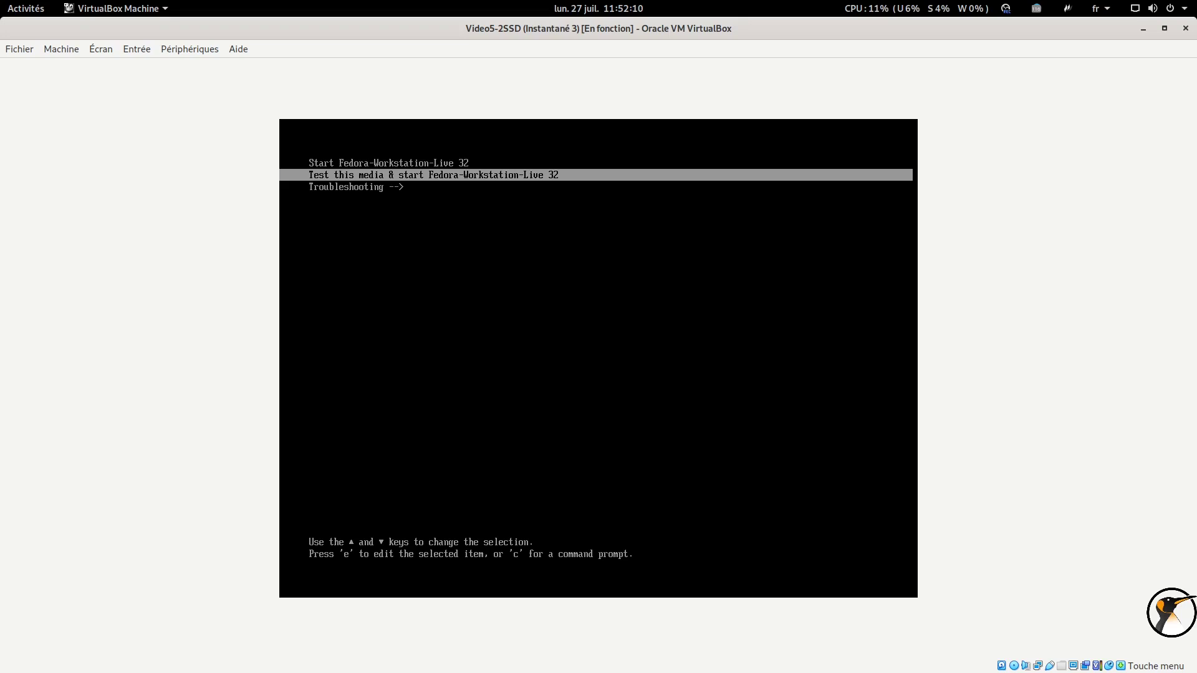
{"action": "key", "text": "Return"}
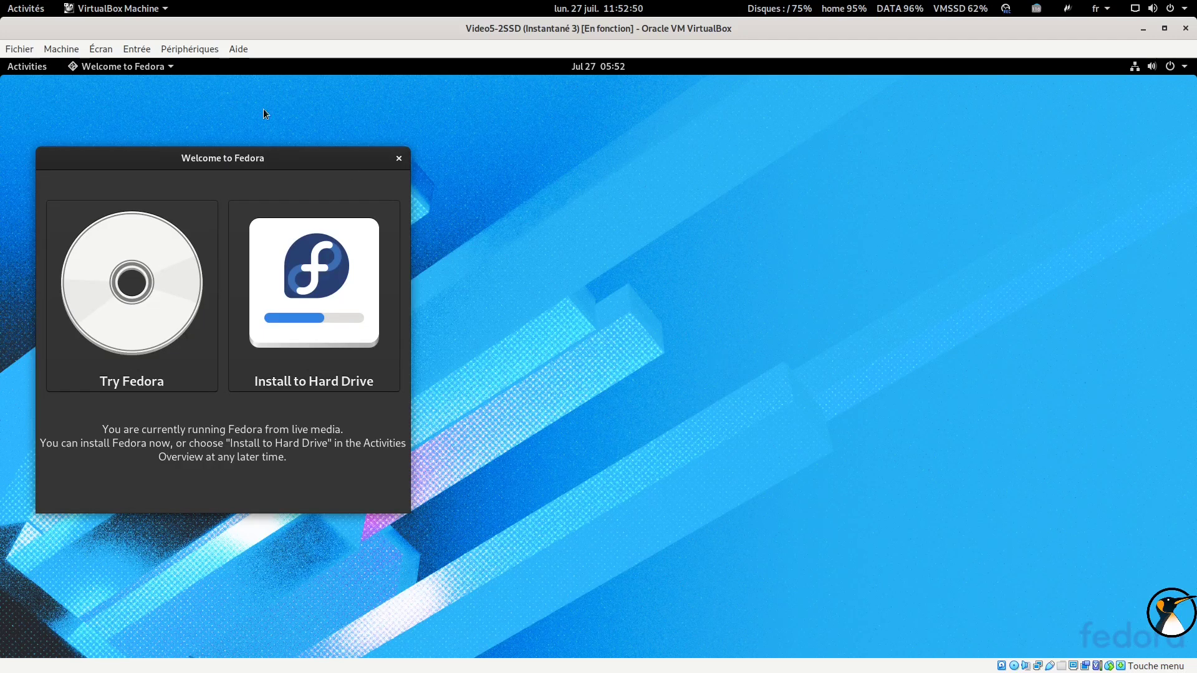
Center the Welcome to Fedora window and browse the Activities app grid
{"action": "left_click_drag", "start_coordinate": [249, 161], "coordinate": [717, 168]}
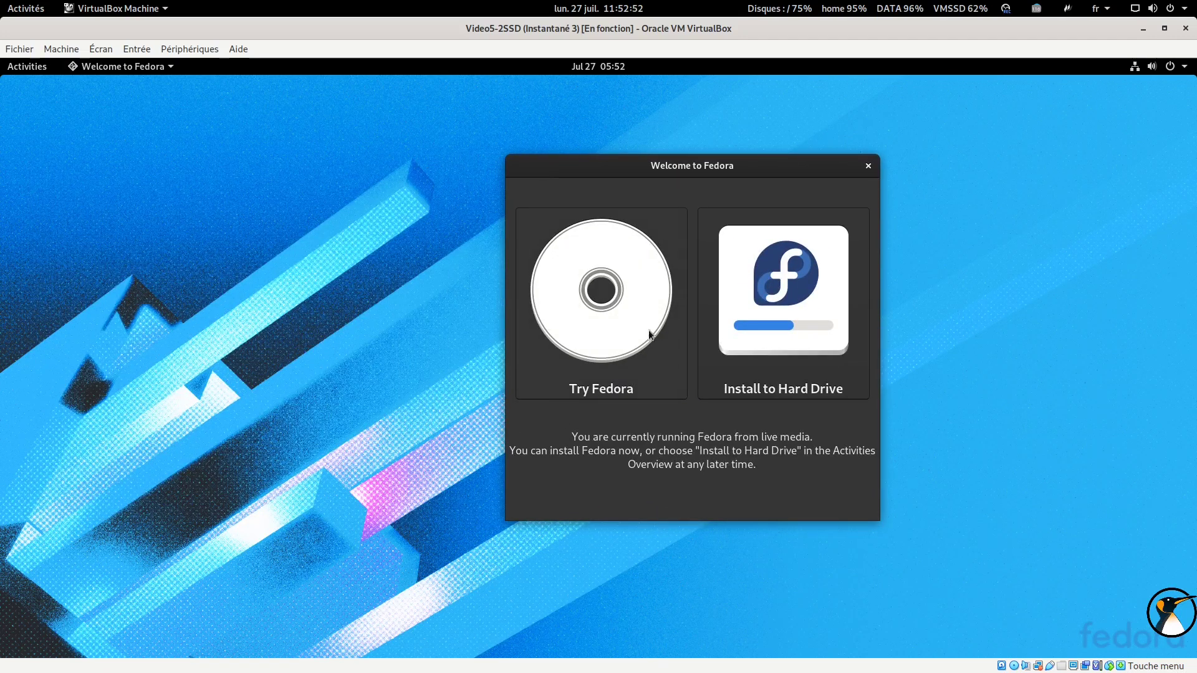
{"action": "mouse_move", "coordinate": [25, 72]}
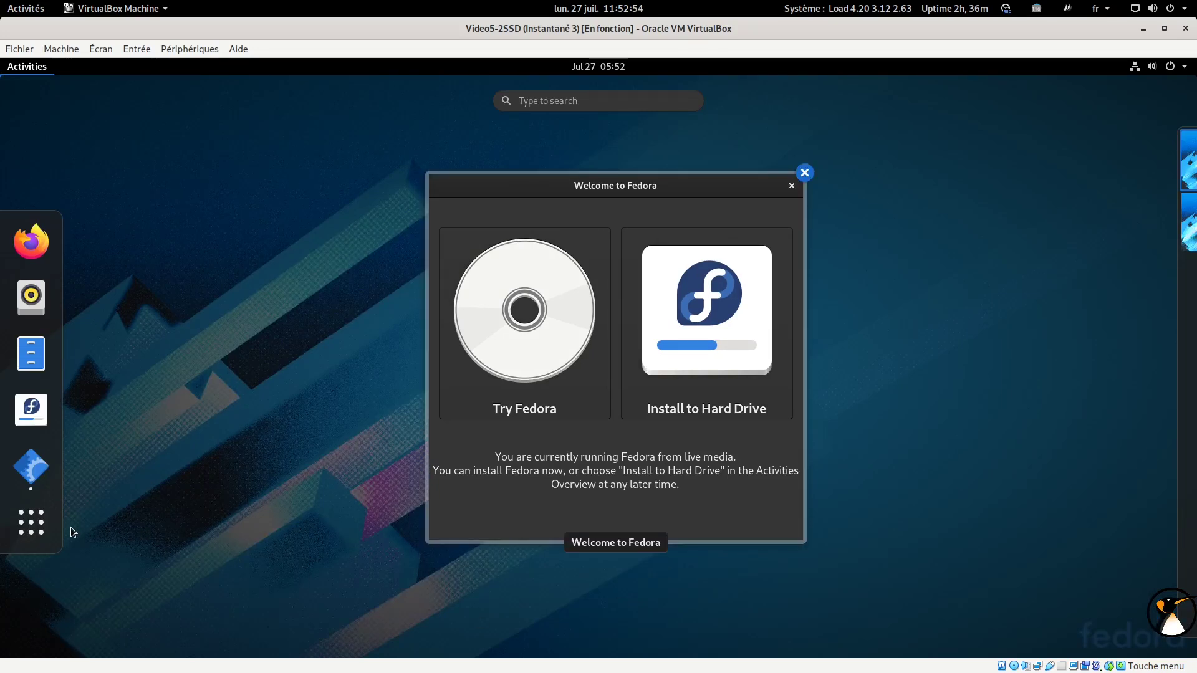
{"action": "left_click", "coordinate": [32, 522]}
{"action": "scroll", "coordinate": [623, 450], "scroll_direction": "down", "scroll_amount": 1}
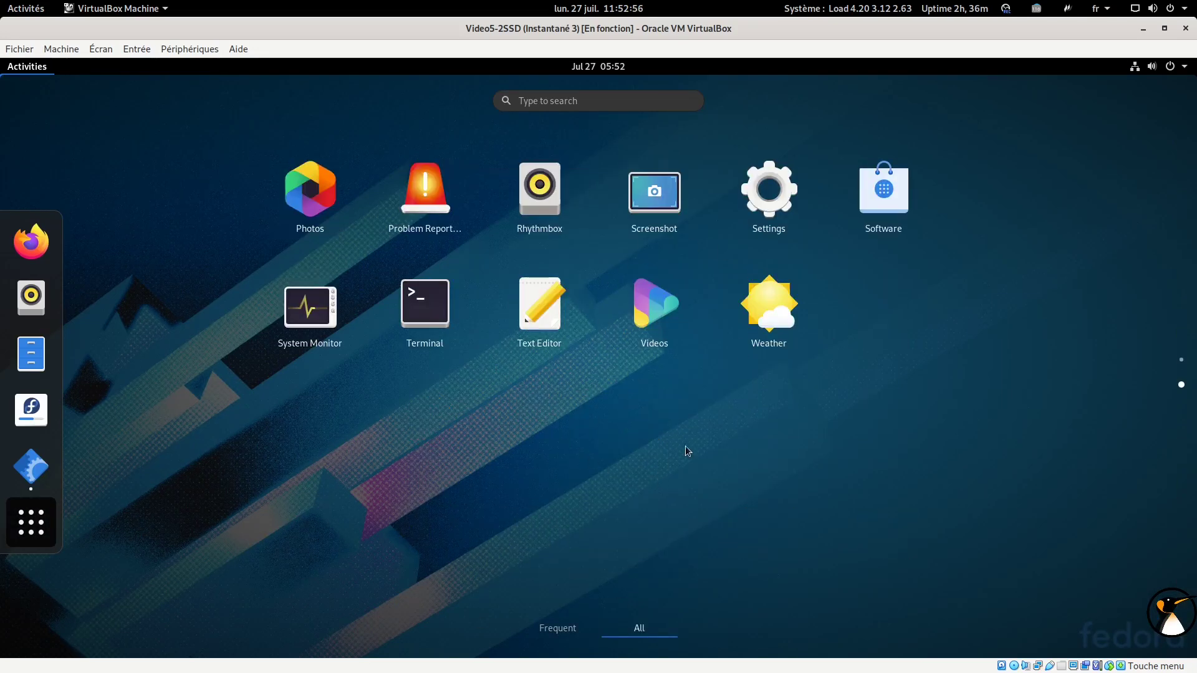
{"action": "left_click", "coordinate": [1146, 70]}
{"action": "left_click", "coordinate": [1147, 75]}
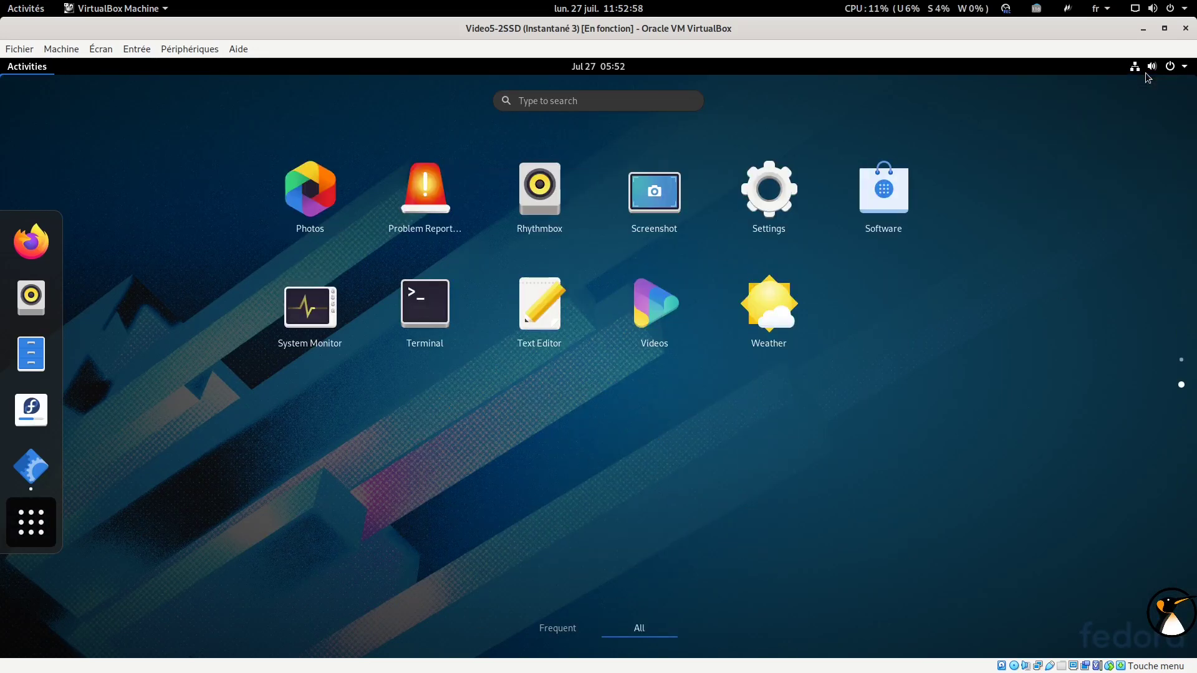
{"action": "left_click", "coordinate": [38, 72]}
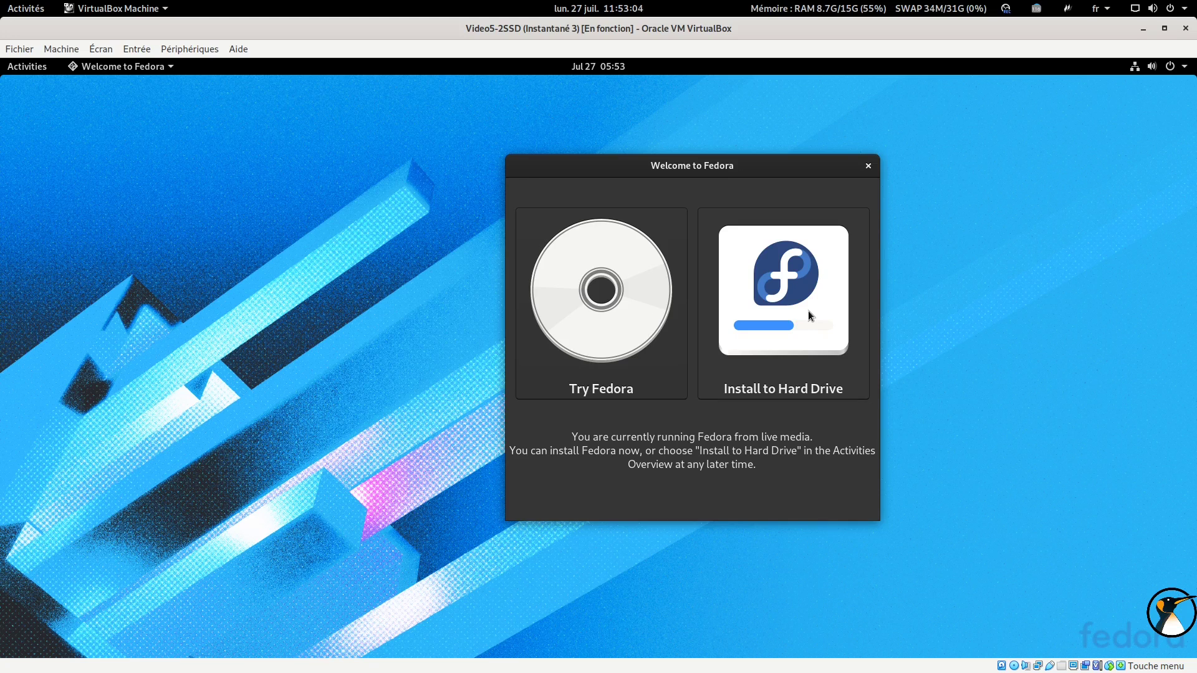
Launch Install to Hard Drive and continue with Français (France) as the language
{"action": "left_click", "coordinate": [809, 311]}
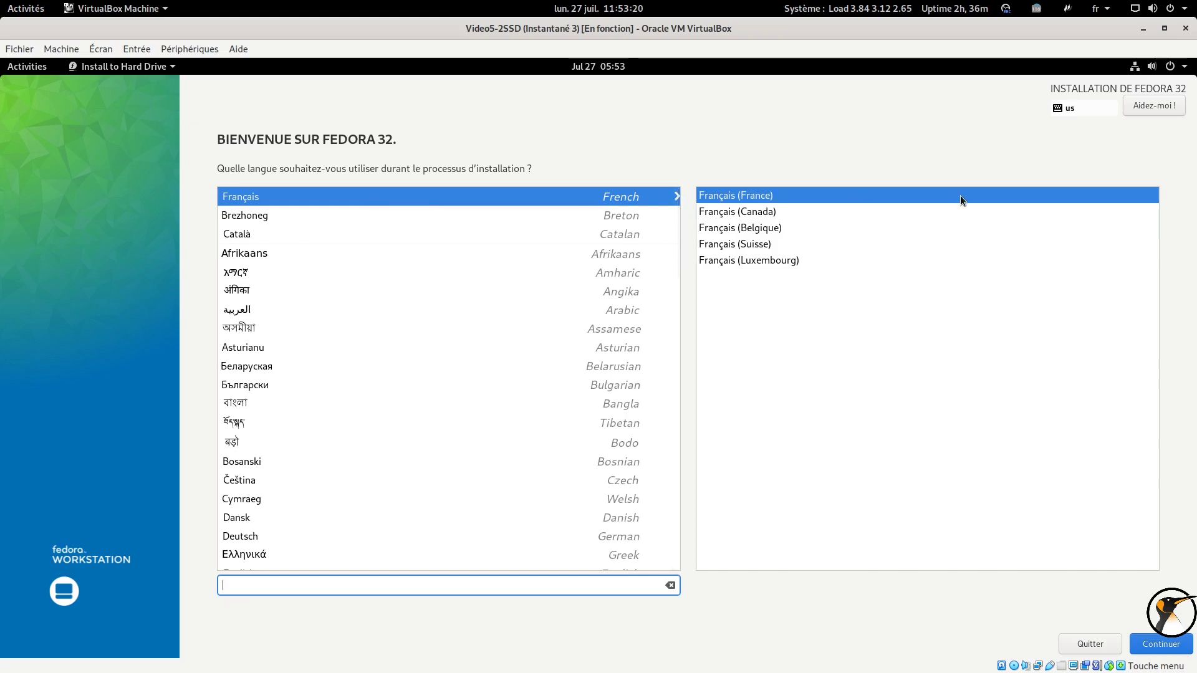
{"action": "left_click", "coordinate": [582, 202]}
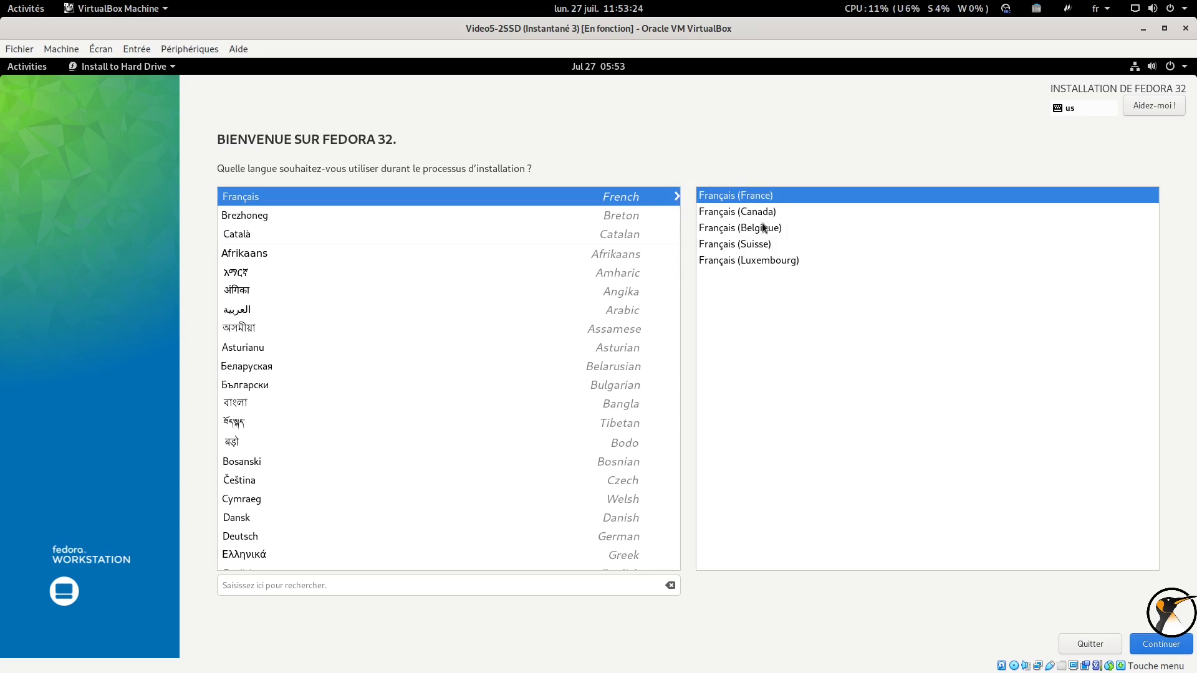
{"action": "left_click", "coordinate": [1156, 648]}
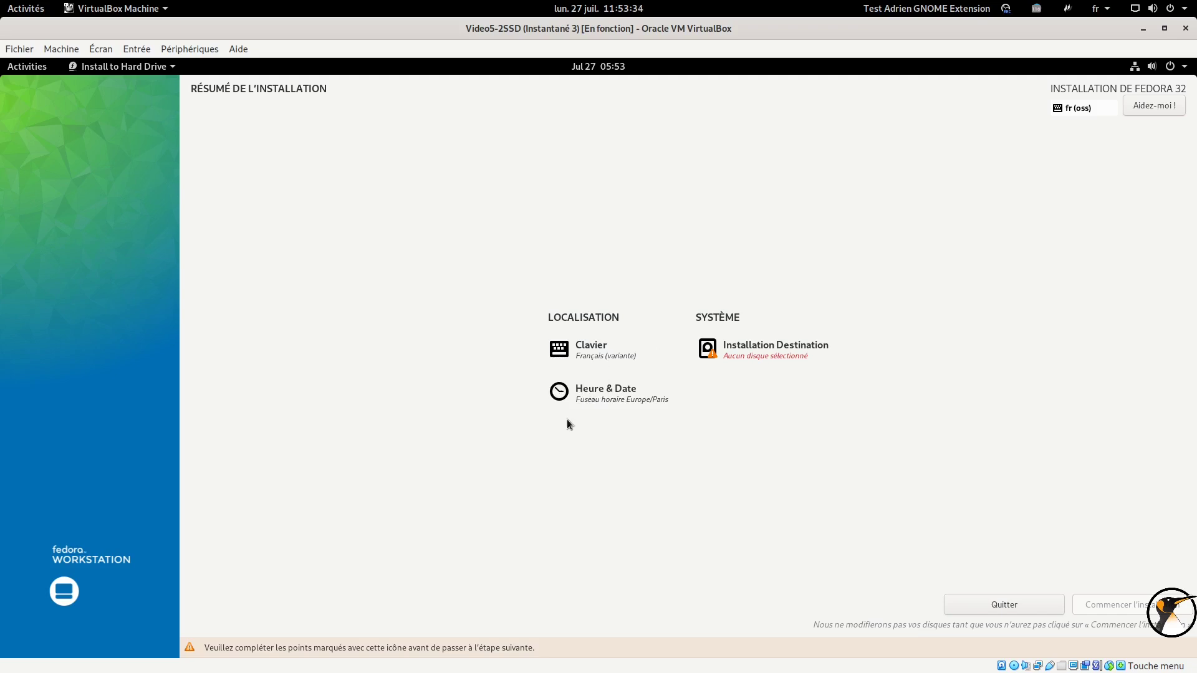
Select the sda VBOX HARDDISK (24,42 Gio free) and set storage configuration to Personnalisé
{"action": "left_click", "coordinate": [782, 353]}
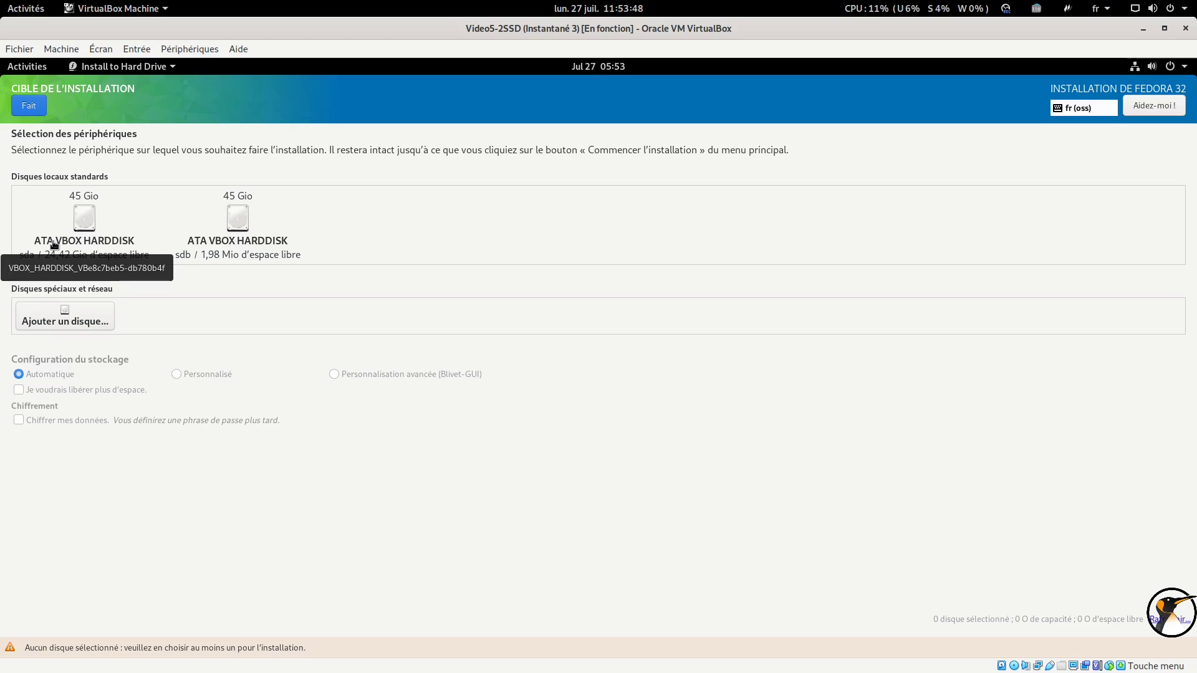
{"action": "left_click", "coordinate": [87, 219]}
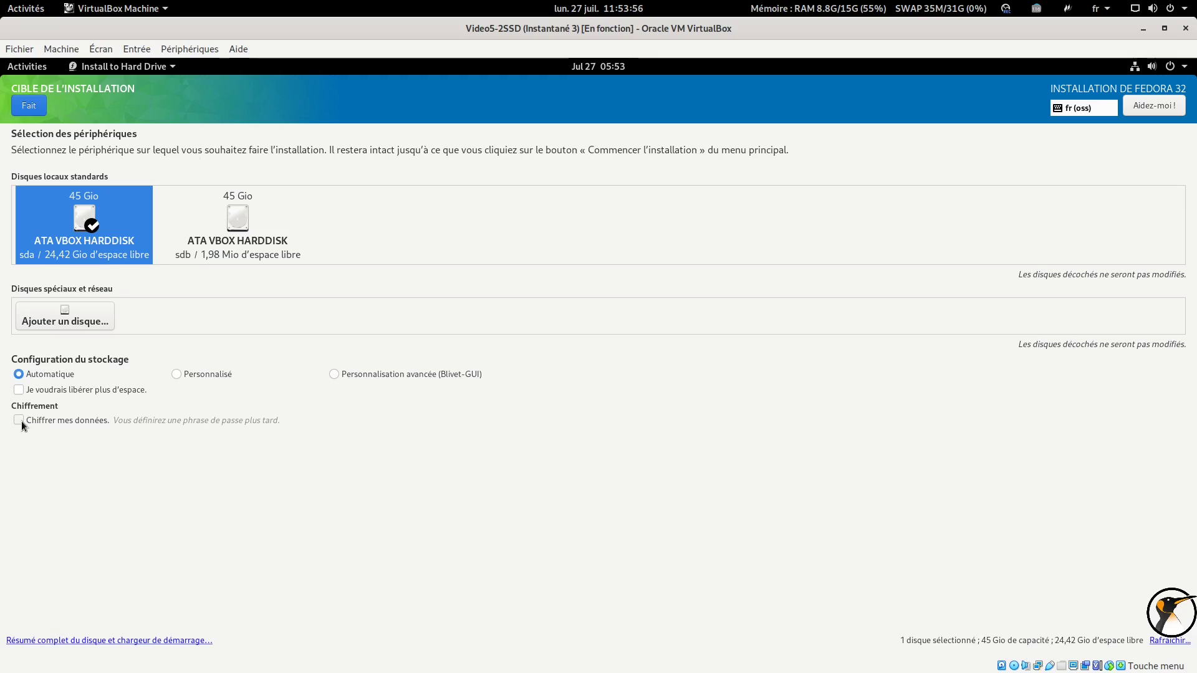
{"action": "left_click", "coordinate": [176, 374]}
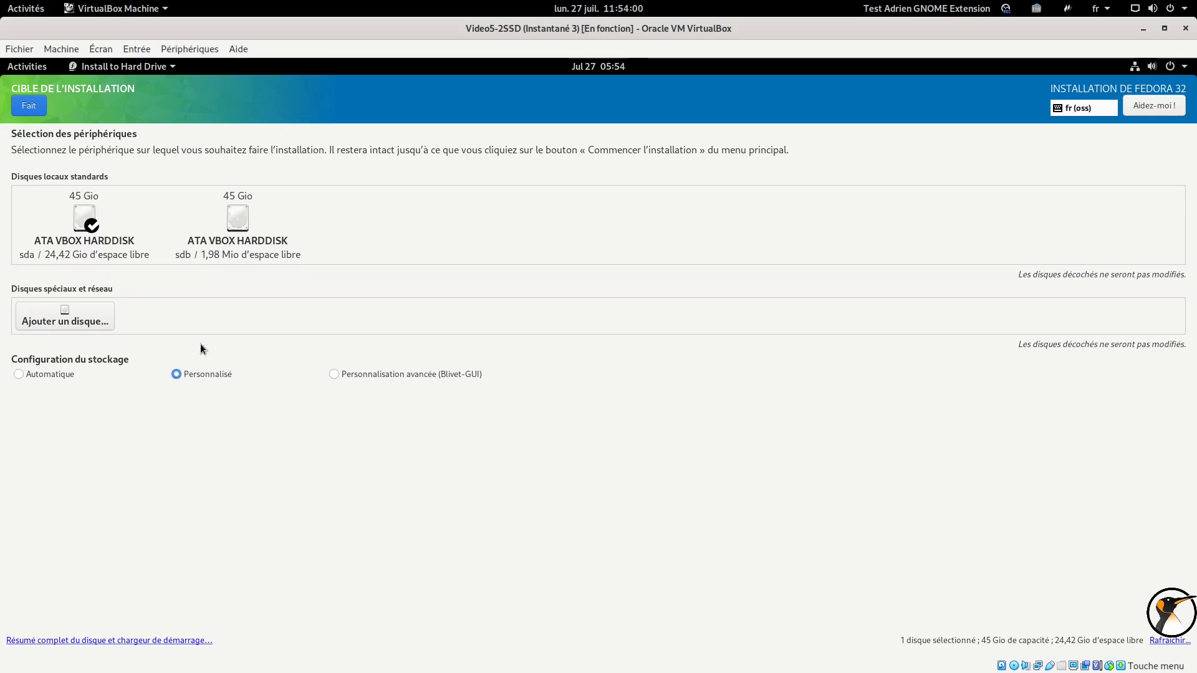
Enter manual partitioning and inspect the existing sda3, sda4 and sda1 partitions
{"action": "left_click", "coordinate": [28, 104]}
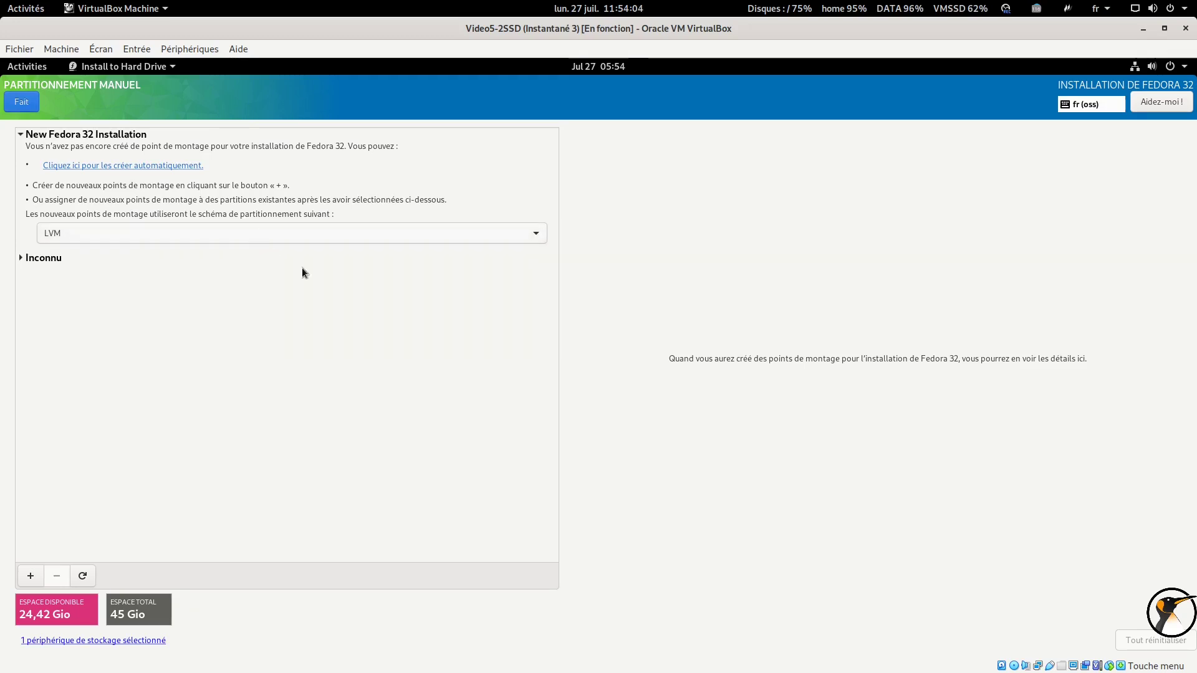
{"action": "left_click", "coordinate": [21, 258]}
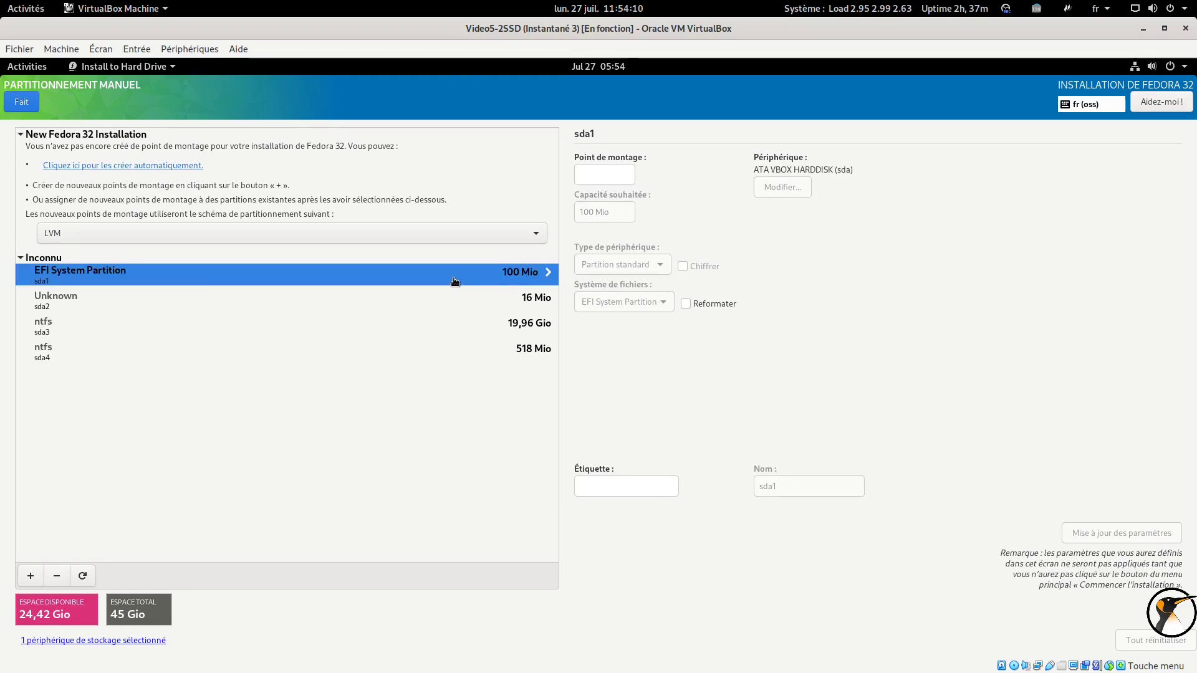
{"action": "left_click", "coordinate": [445, 321]}
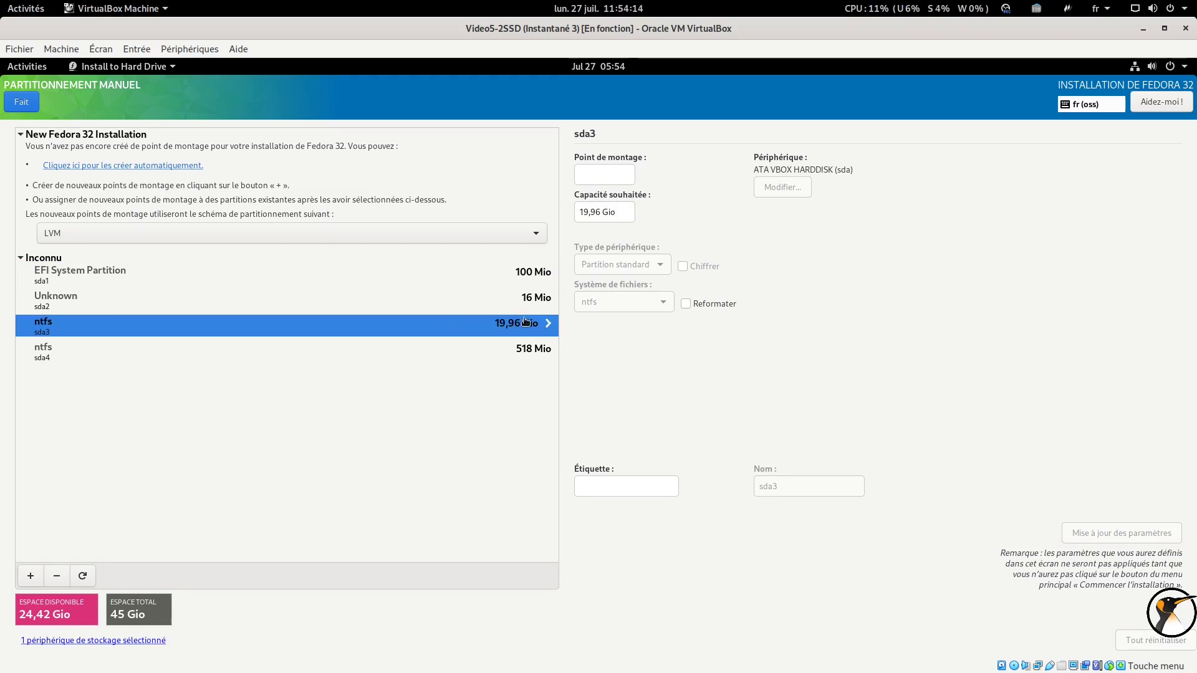
{"action": "left_click", "coordinate": [525, 353]}
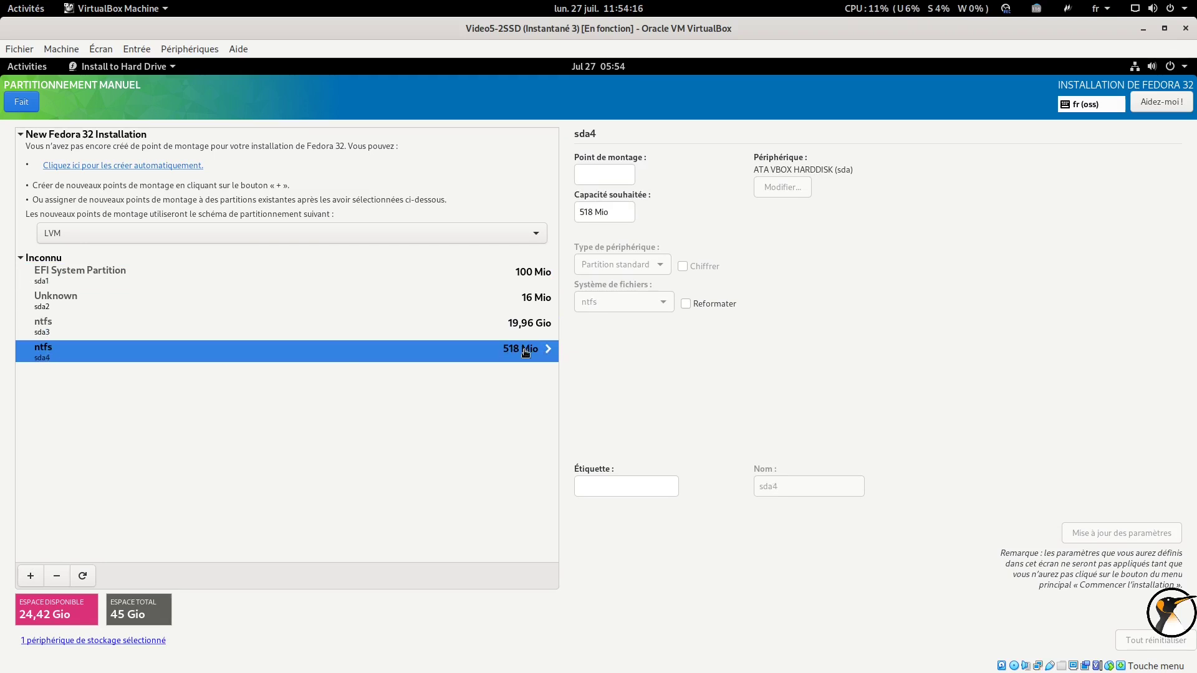
{"action": "left_click", "coordinate": [523, 273]}
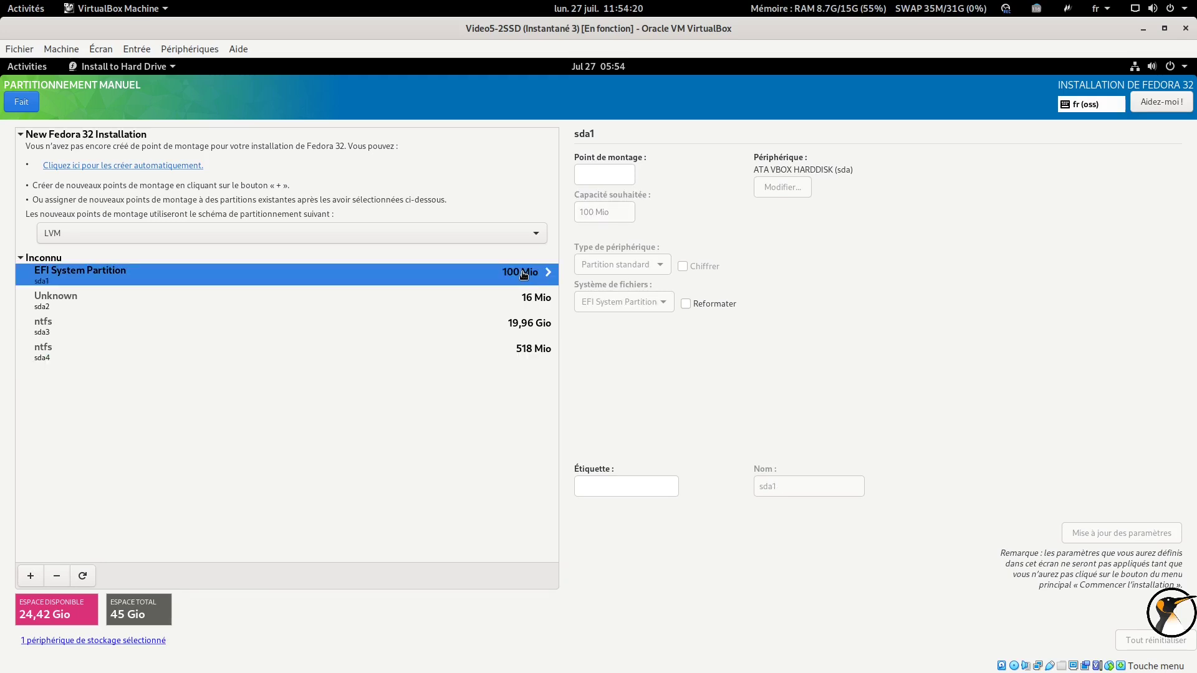
Mount the 100 Mio EFI System Partition sda1 at /boot/efi
{"action": "left_click", "coordinate": [592, 173]}
{"action": "type", "text": "/boot/efi"}
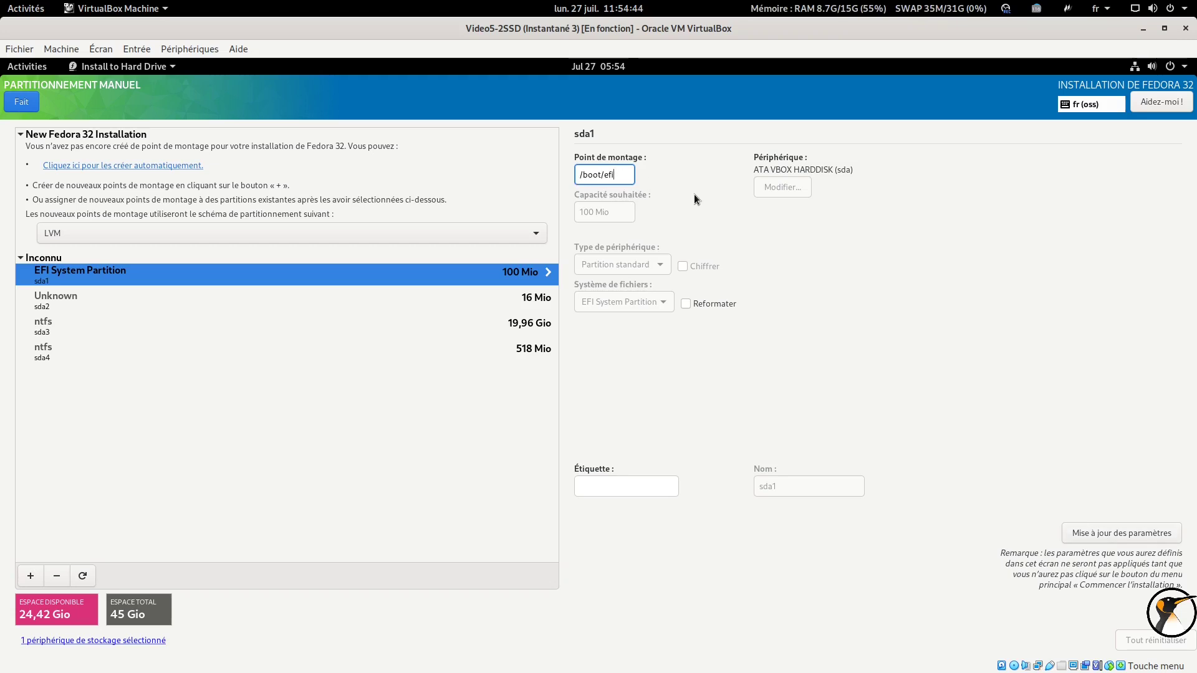
{"action": "left_click", "coordinate": [1108, 531]}
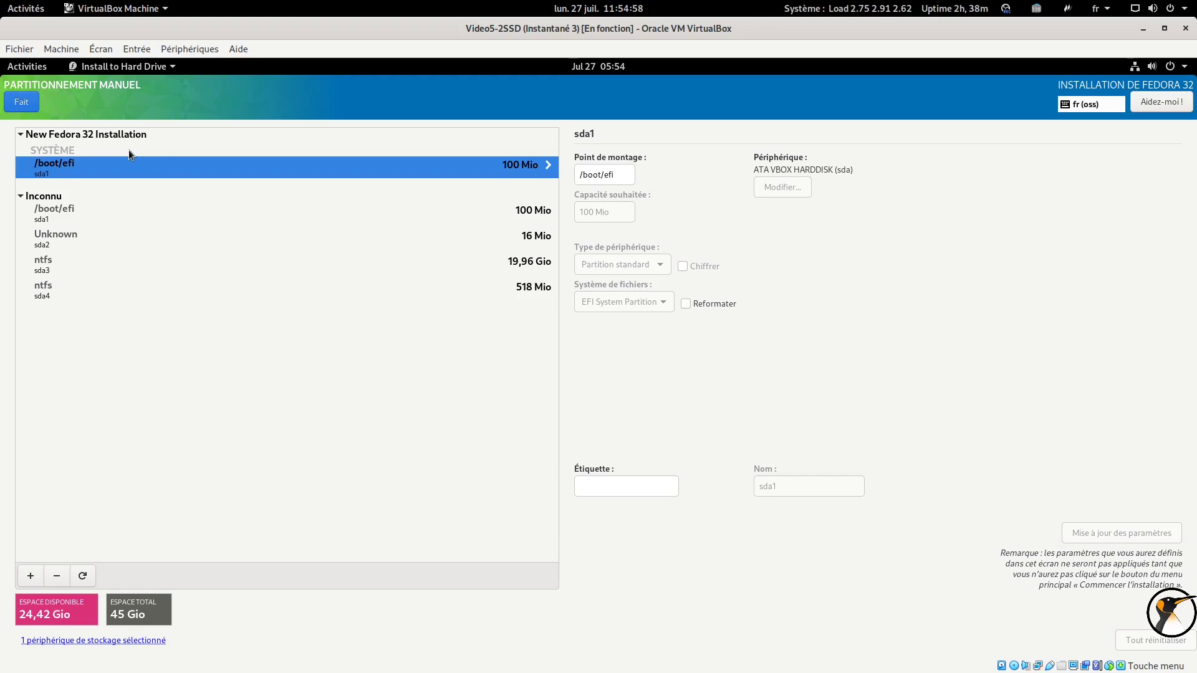
{"action": "left_click", "coordinate": [28, 578]}
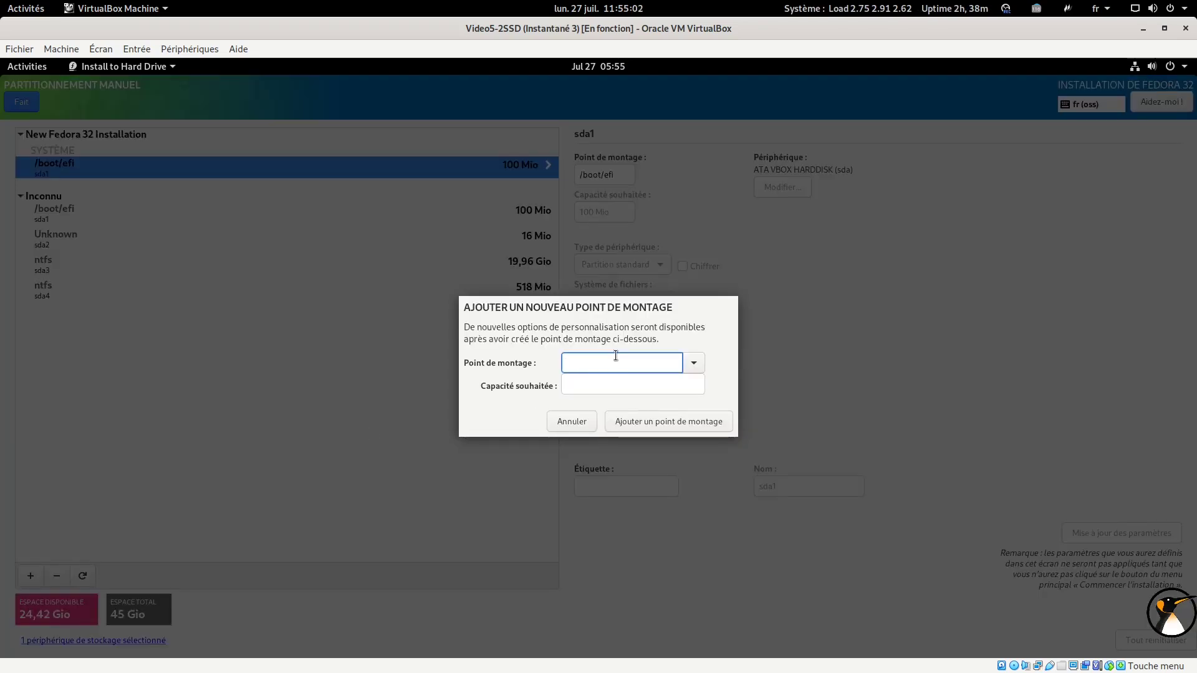
Add a 20G root (/) mount point
{"action": "type", "text": "/"}
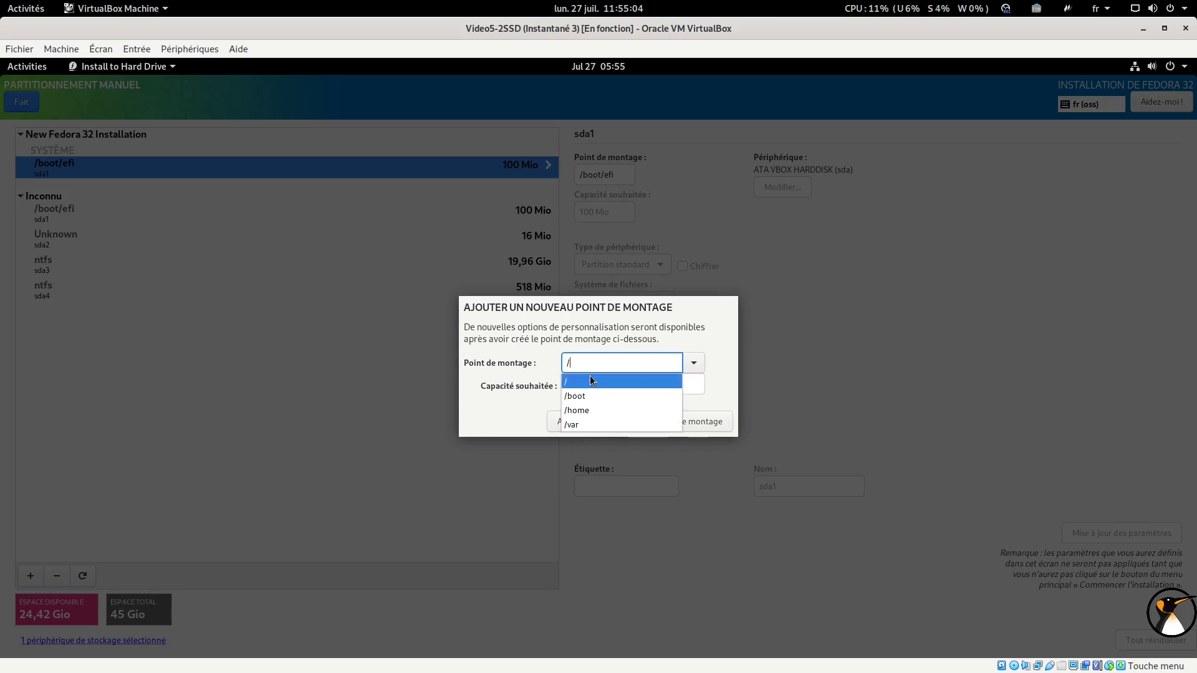
{"action": "left_click", "coordinate": [586, 380]}
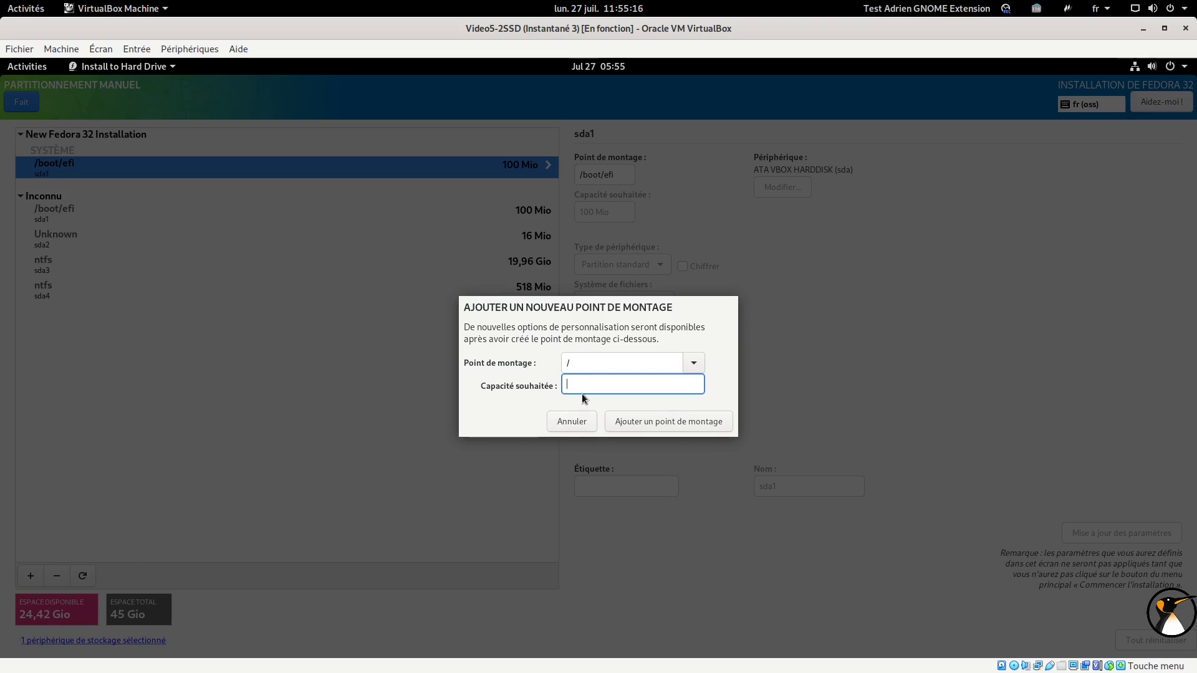
{"action": "type", "text": "G"}
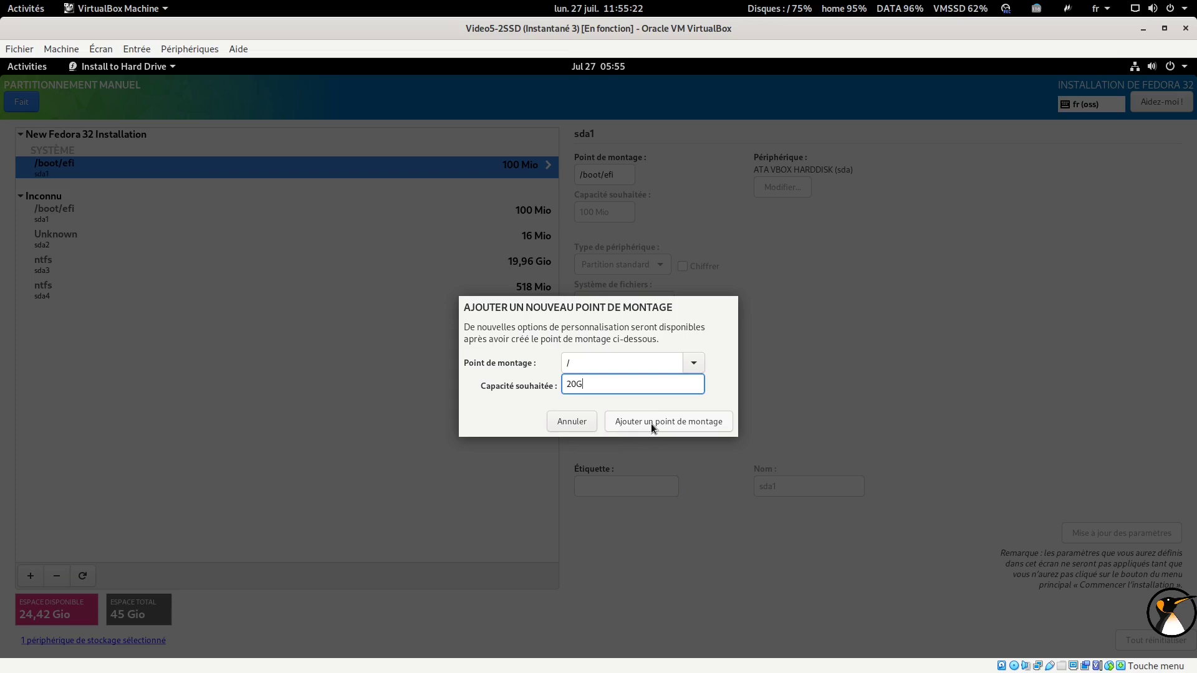
{"action": "left_click", "coordinate": [650, 424]}
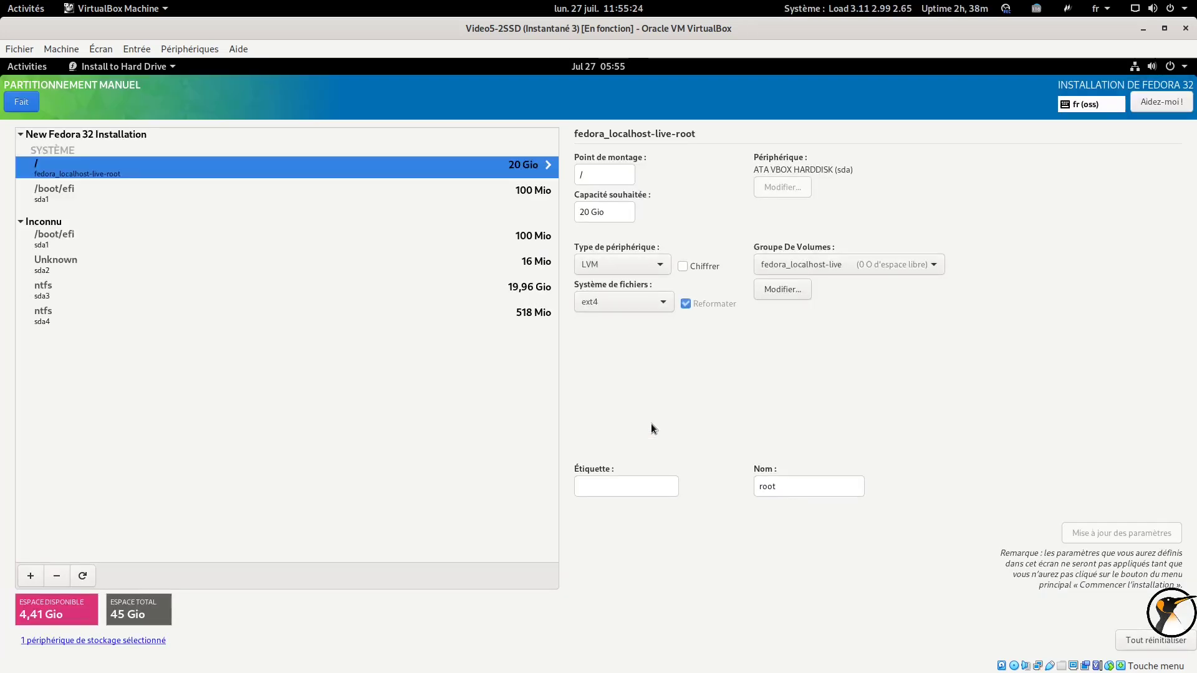
Keep LVM as the root device type and rename its volume group to fedora
{"action": "left_click", "coordinate": [665, 263]}
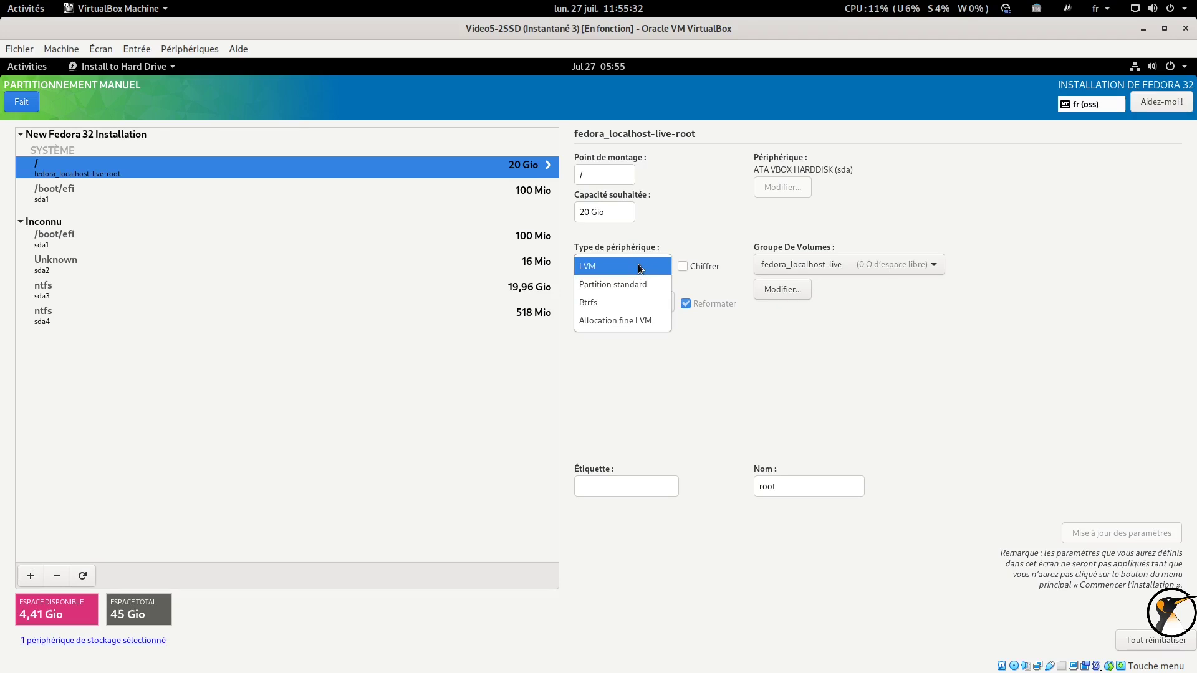
{"action": "left_click", "coordinate": [638, 263]}
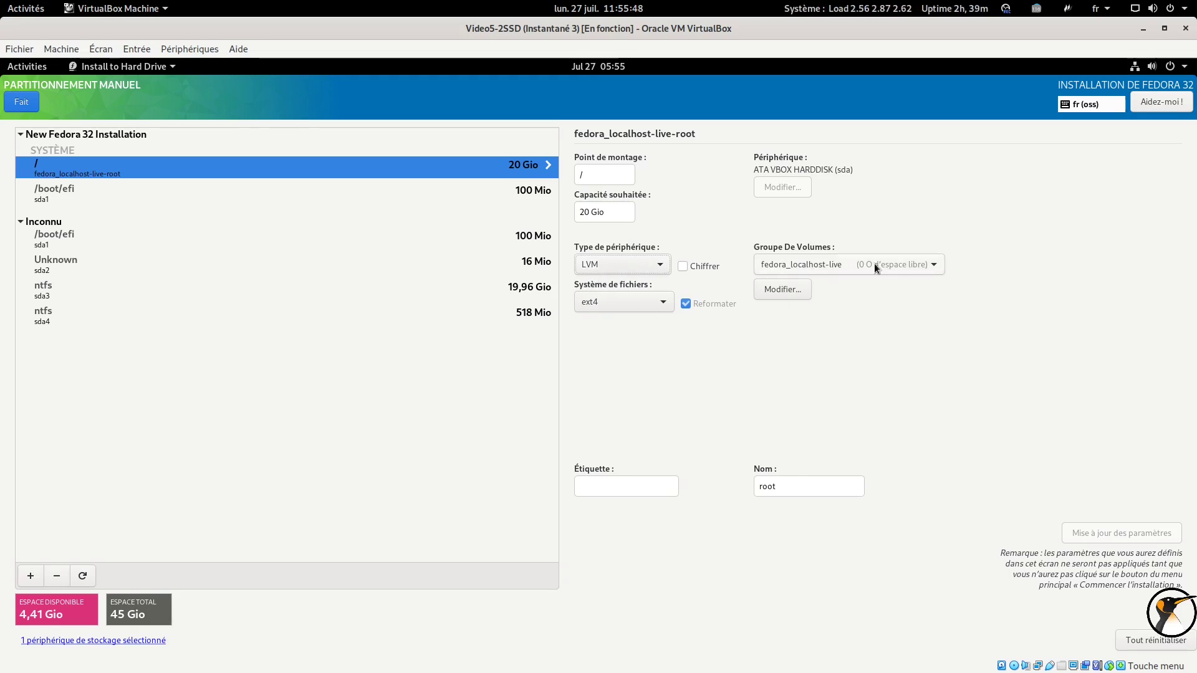
{"action": "left_click", "coordinate": [790, 291]}
{"action": "left_click_drag", "start_coordinate": [537, 290], "coordinate": [469, 291]}
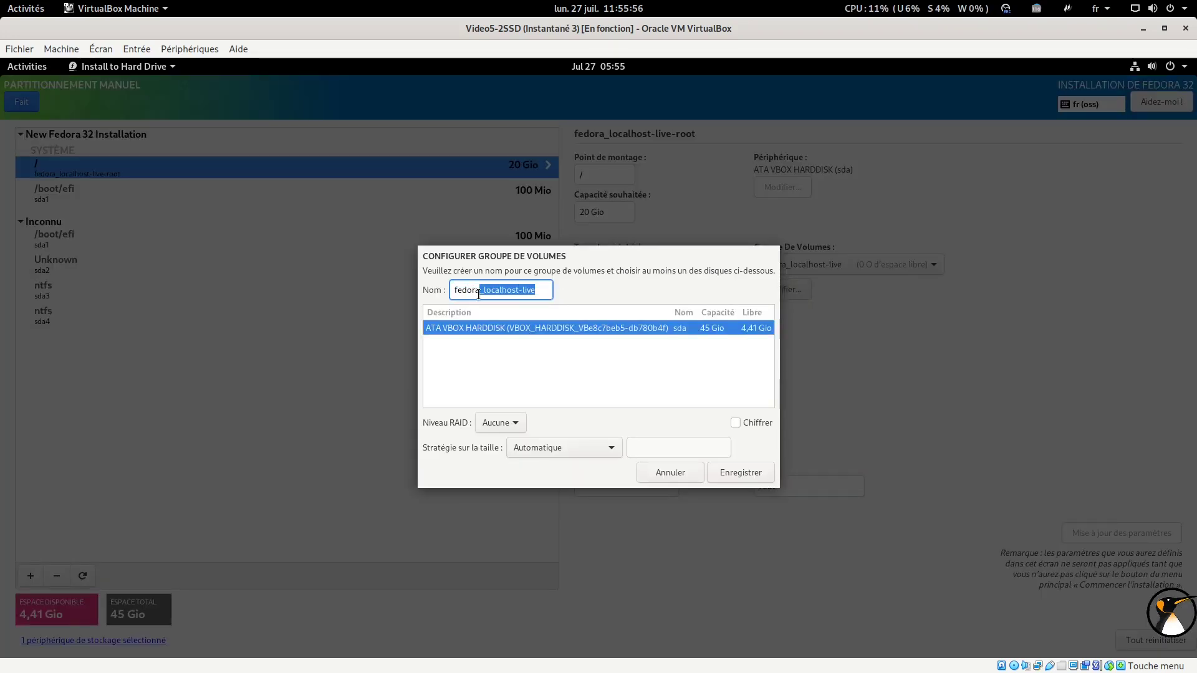
{"action": "type", "text": "ora"}
{"action": "left_click", "coordinate": [728, 466]}
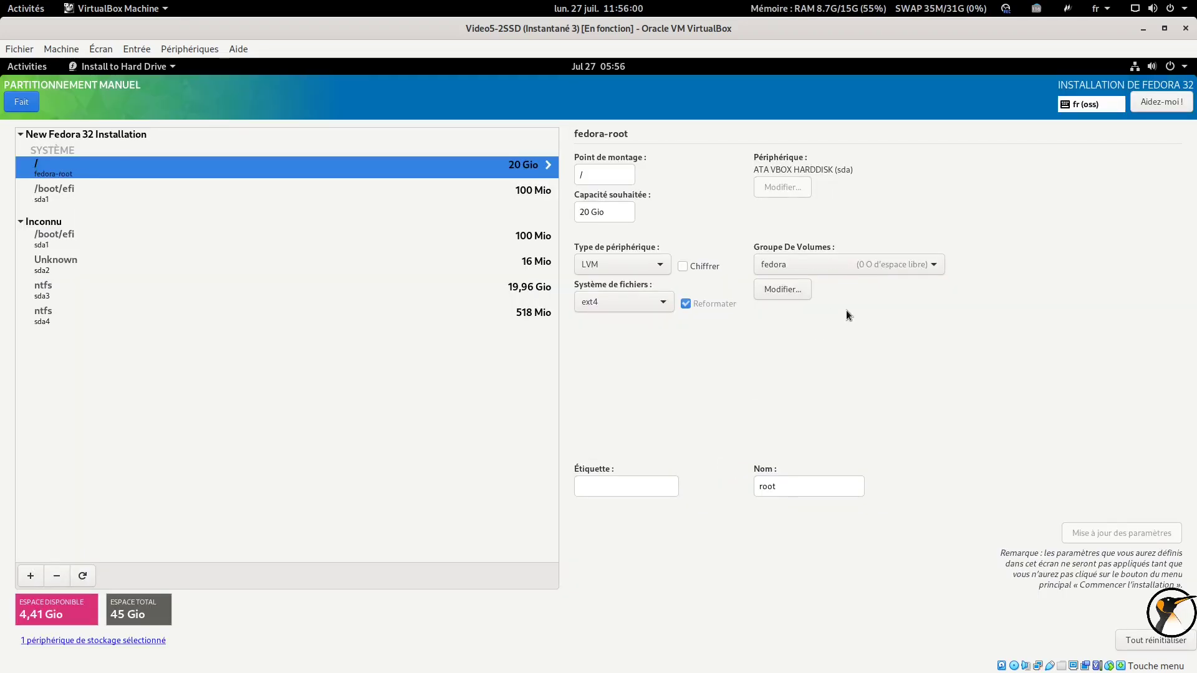
Add a 1G swap mount point
{"action": "left_click", "coordinate": [28, 575]}
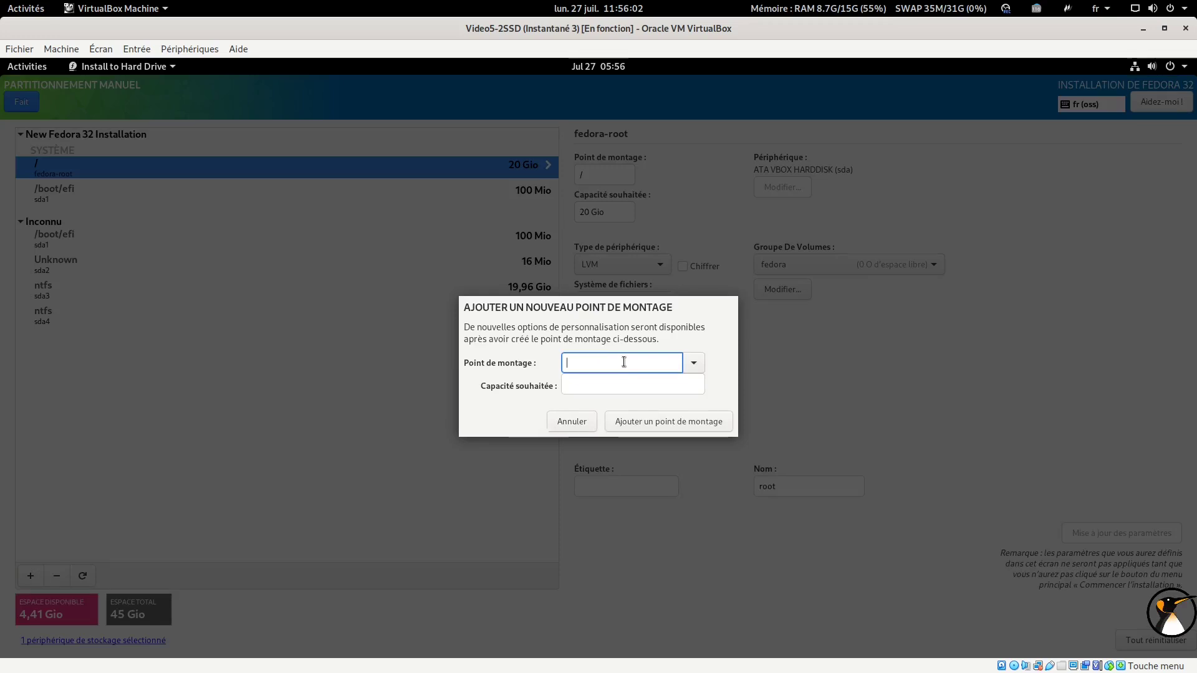
{"action": "left_click", "coordinate": [701, 363]}
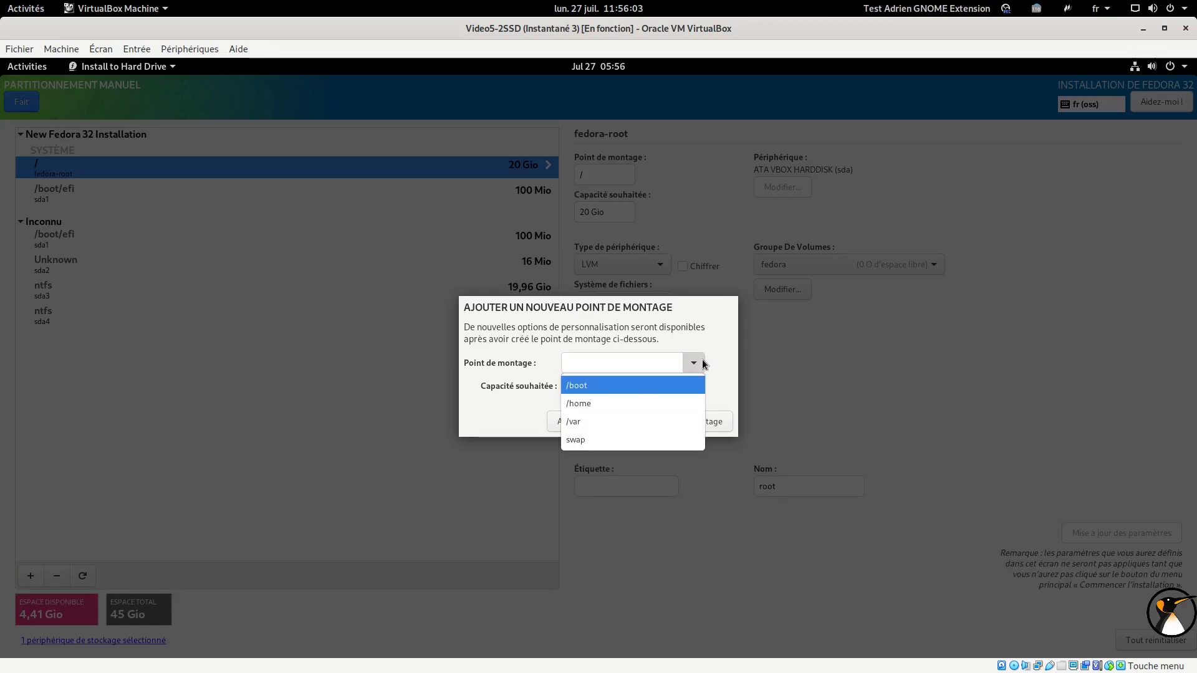
{"action": "left_click", "coordinate": [601, 444]}
{"action": "left_click", "coordinate": [588, 382]}
{"action": "type", "text": "1G"}
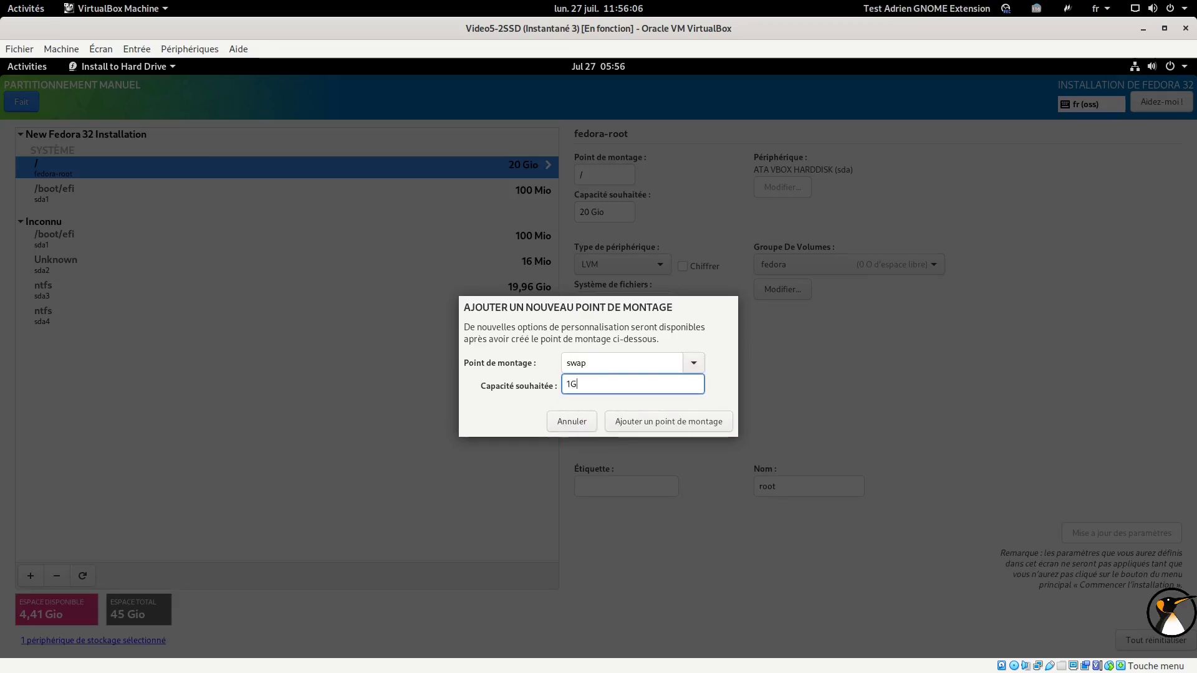
{"action": "left_click", "coordinate": [671, 421]}
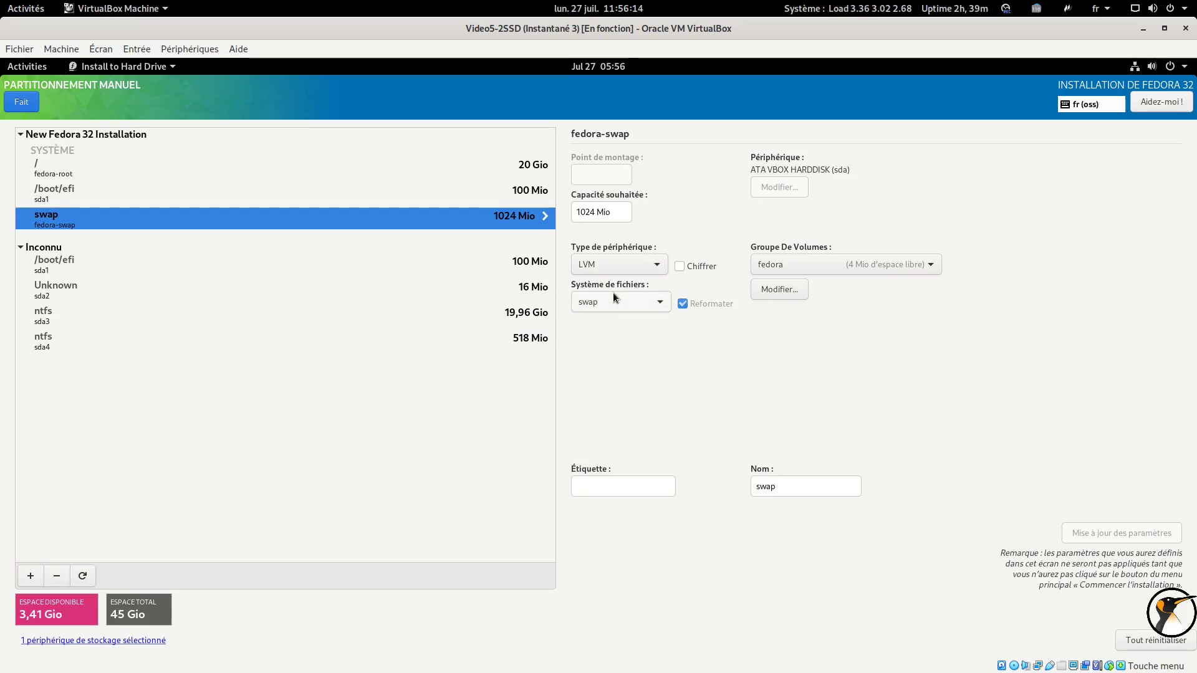
Add a 1G /boot mount point
{"action": "left_click", "coordinate": [32, 574]}
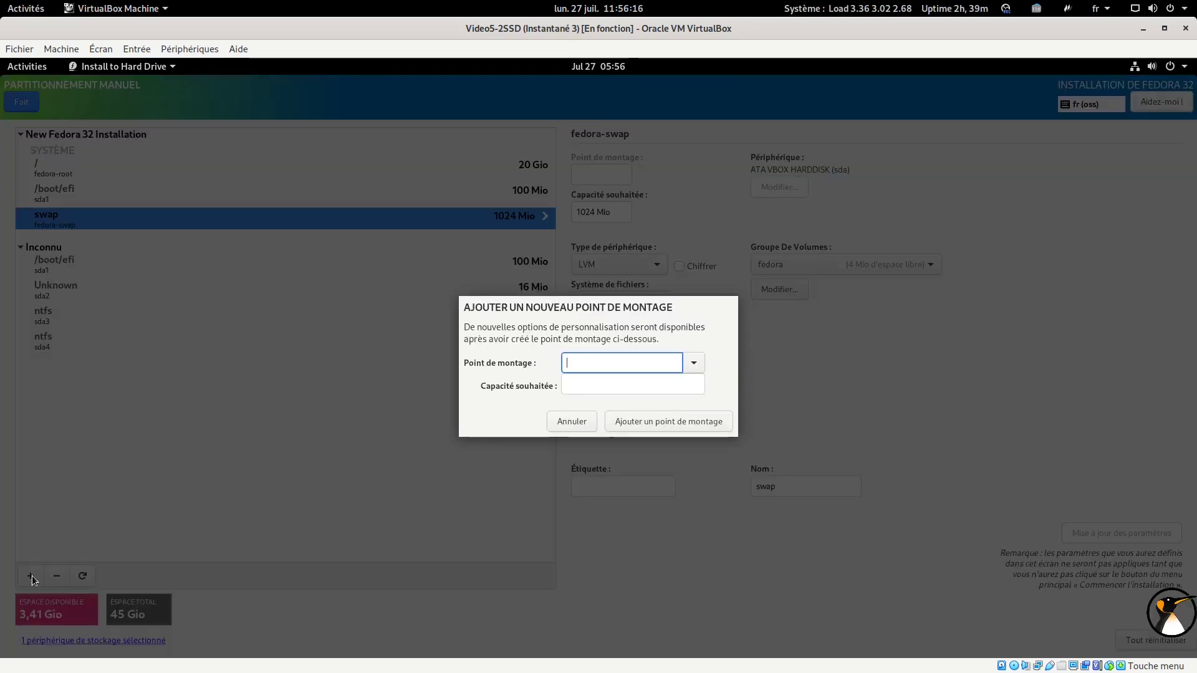
{"action": "left_click", "coordinate": [690, 364]}
{"action": "left_click", "coordinate": [662, 388]}
{"action": "left_click", "coordinate": [662, 385]}
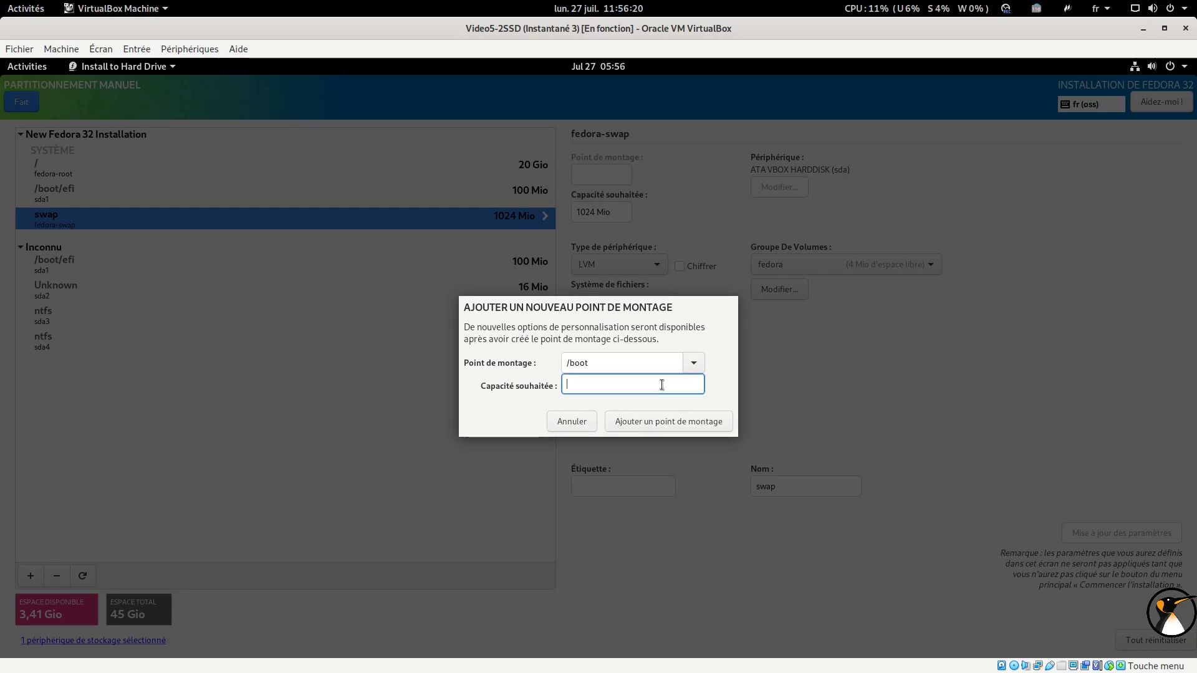
{"action": "type", "text": "1G"}
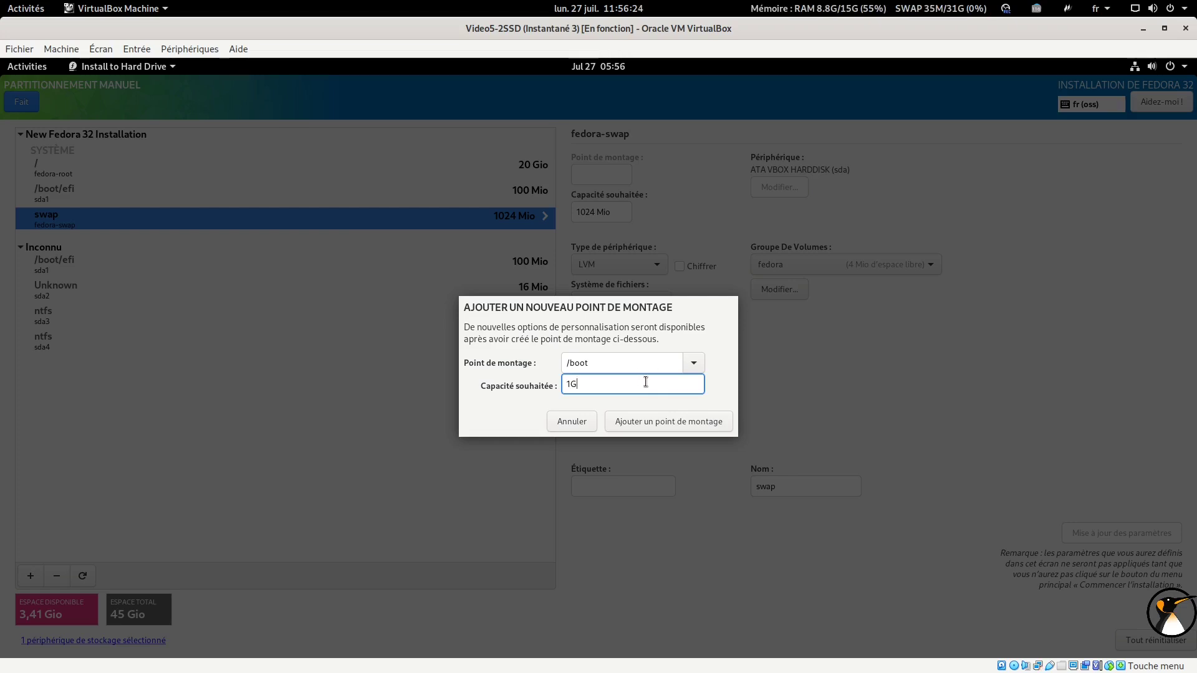
{"action": "left_click", "coordinate": [647, 421]}
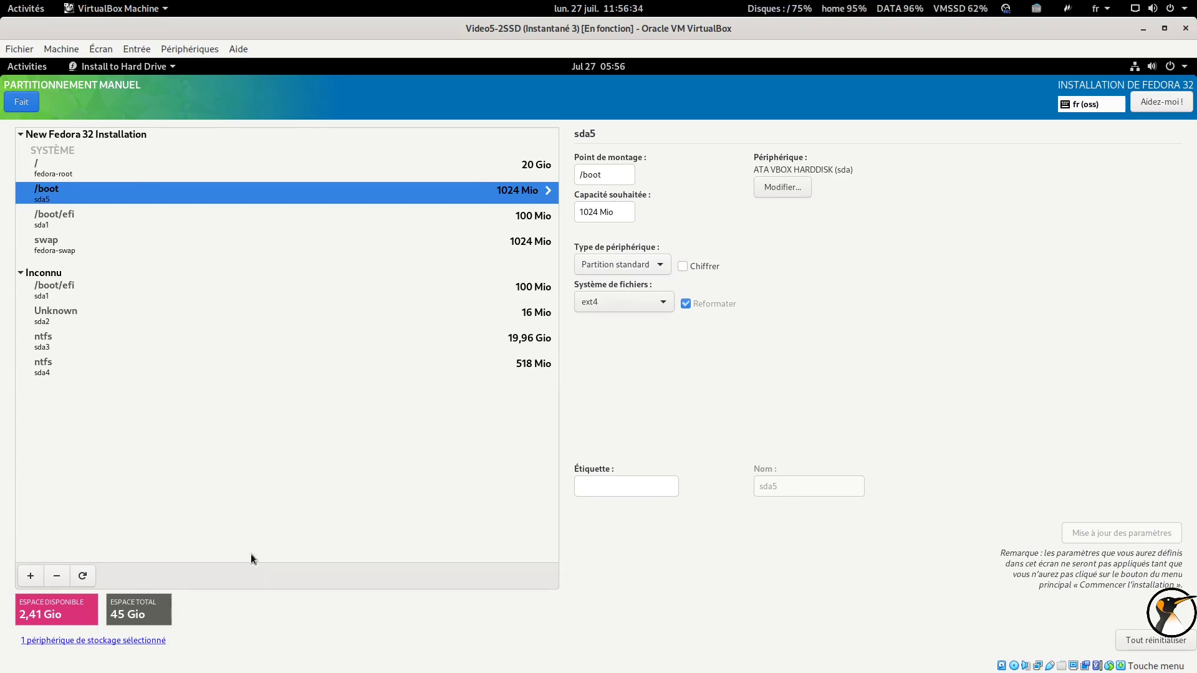
{"action": "left_click", "coordinate": [29, 575]}
Add a /home mount point using the remaining 2,41 Gio, then confirm and accept the partitioning summary
{"action": "left_click", "coordinate": [693, 363]}
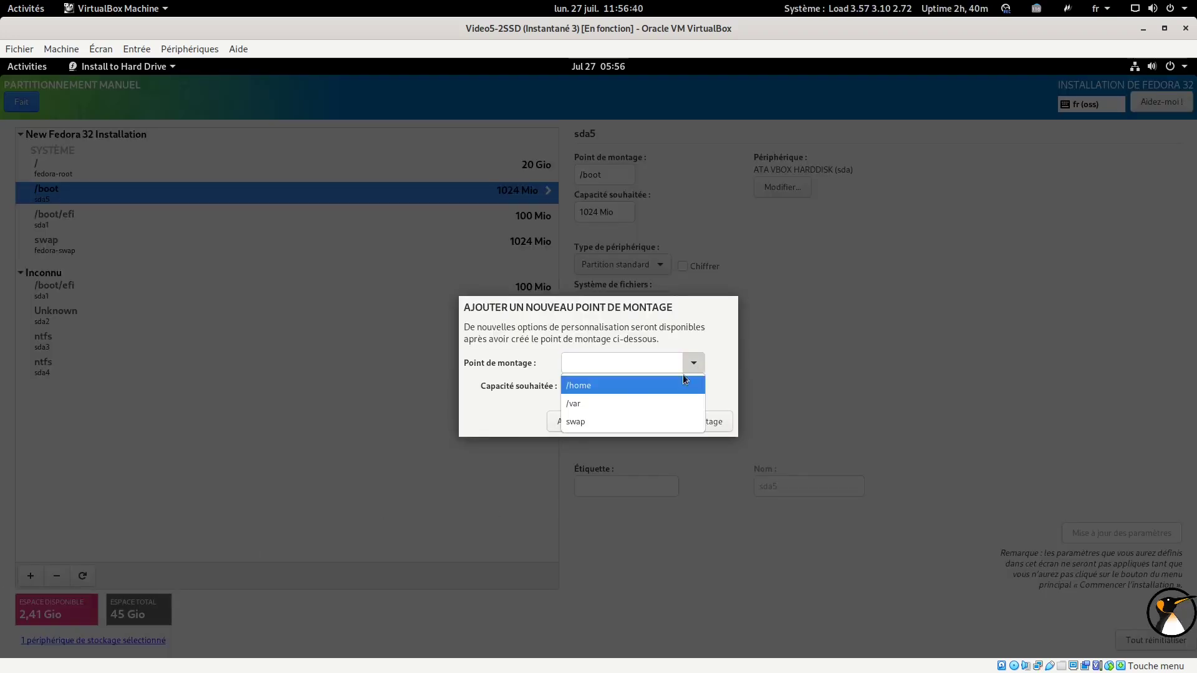
{"action": "left_click", "coordinate": [619, 385]}
{"action": "left_click", "coordinate": [619, 384]}
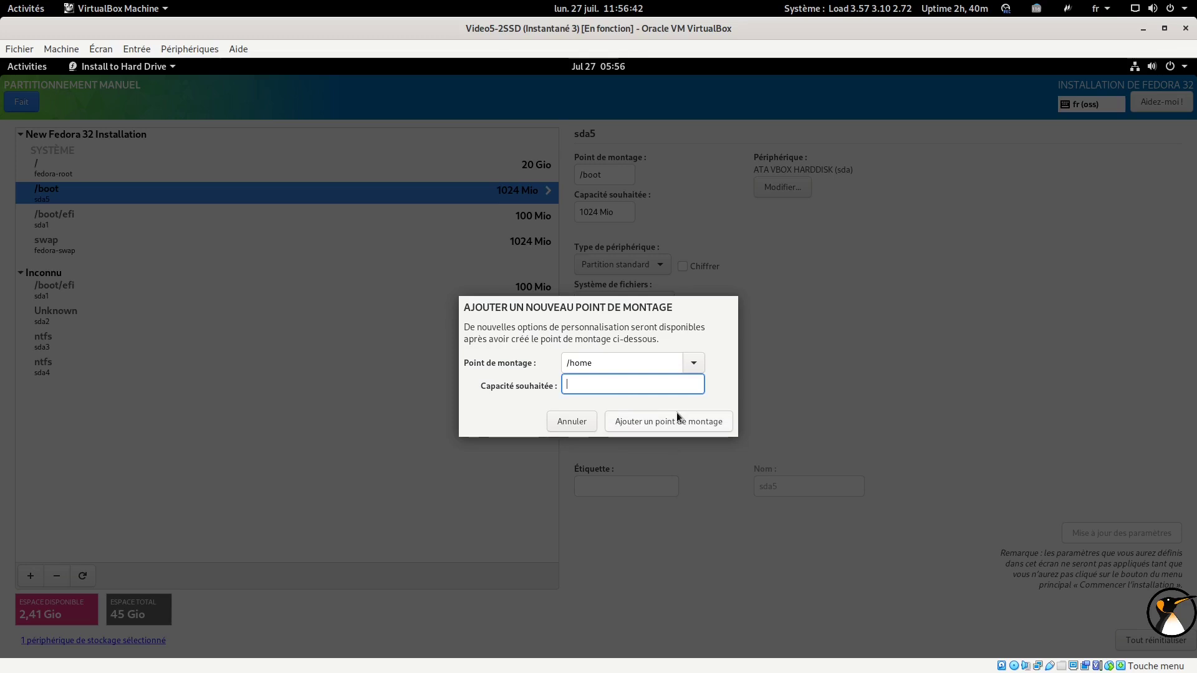
{"action": "left_click", "coordinate": [658, 421]}
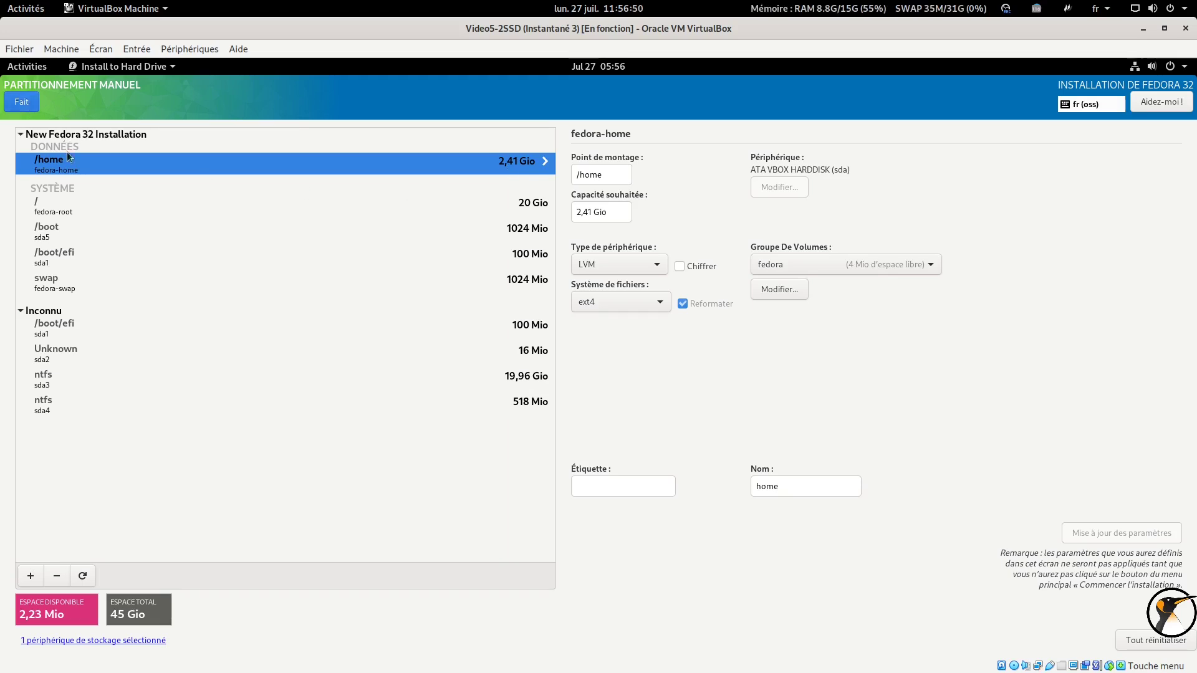
{"action": "left_click", "coordinate": [24, 104]}
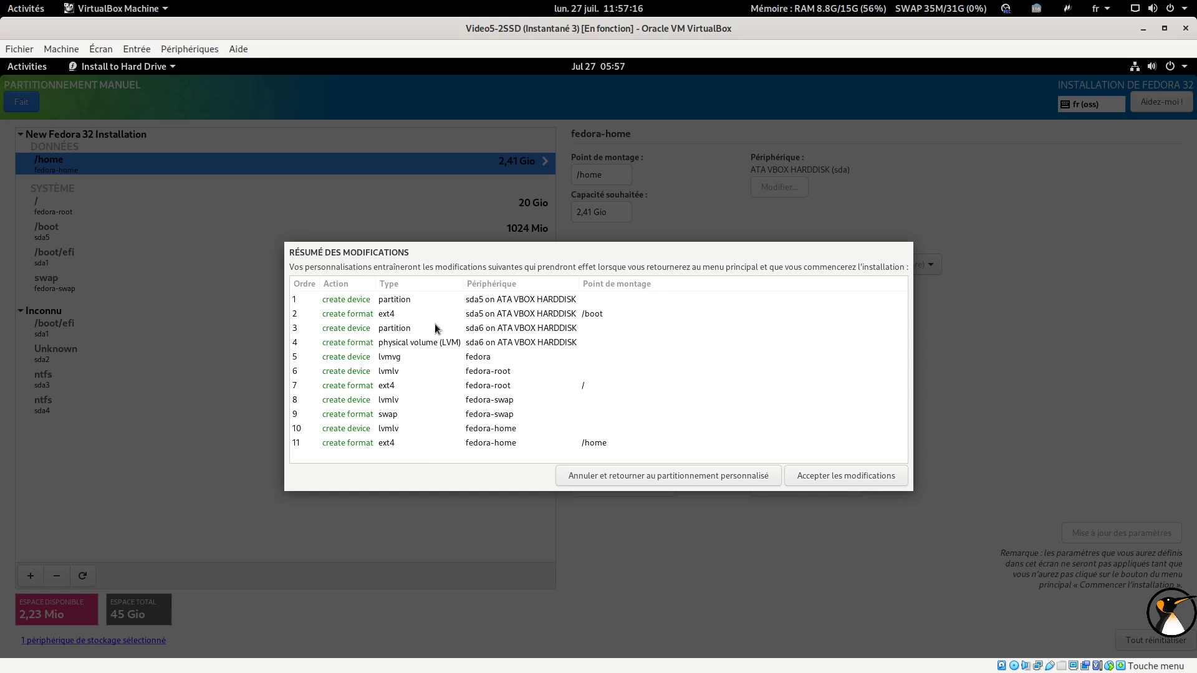
{"action": "left_click", "coordinate": [821, 476]}
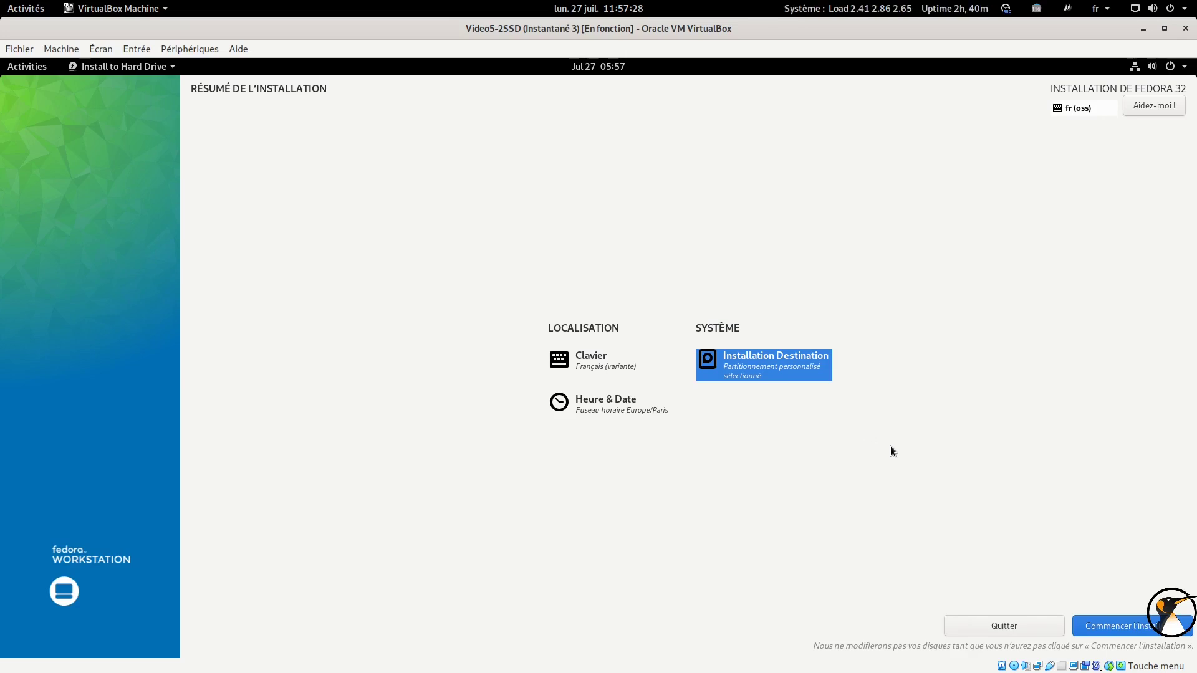
Start the Fedora 32 installation from the Résumé de l'installation page and let it reach Terminé !
{"action": "left_click", "coordinate": [1096, 625]}
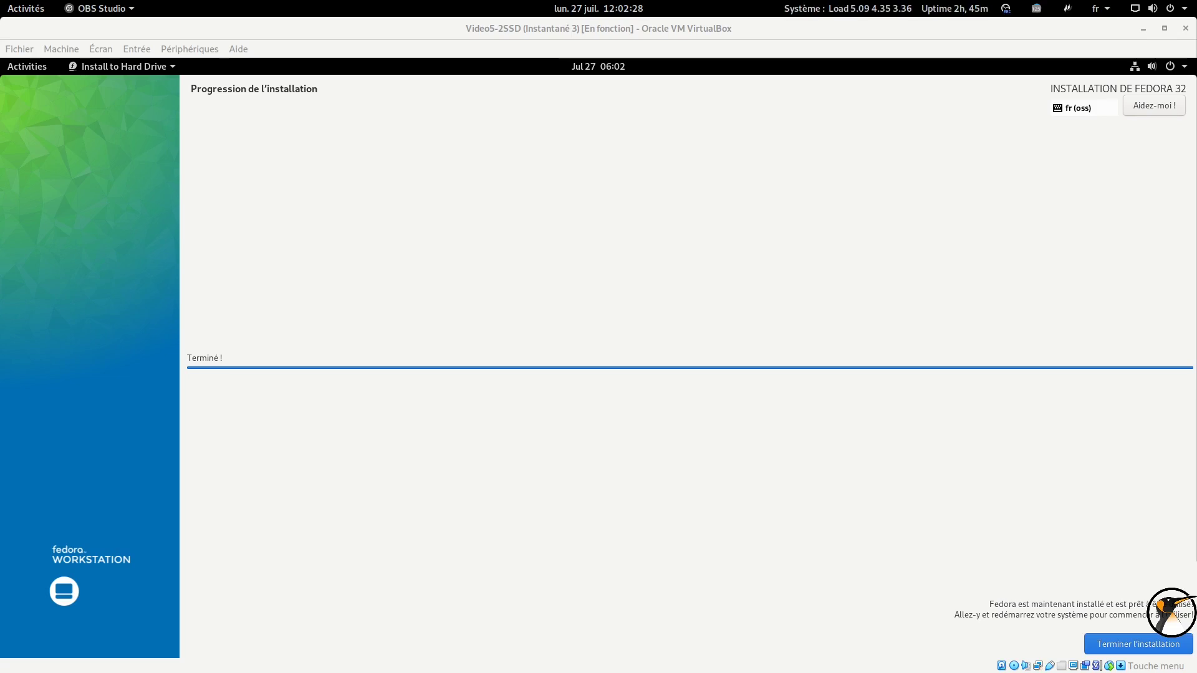
Quit the completed installer and restart the live Fedora session through the power-off dialog
{"action": "left_click", "coordinate": [1120, 648]}
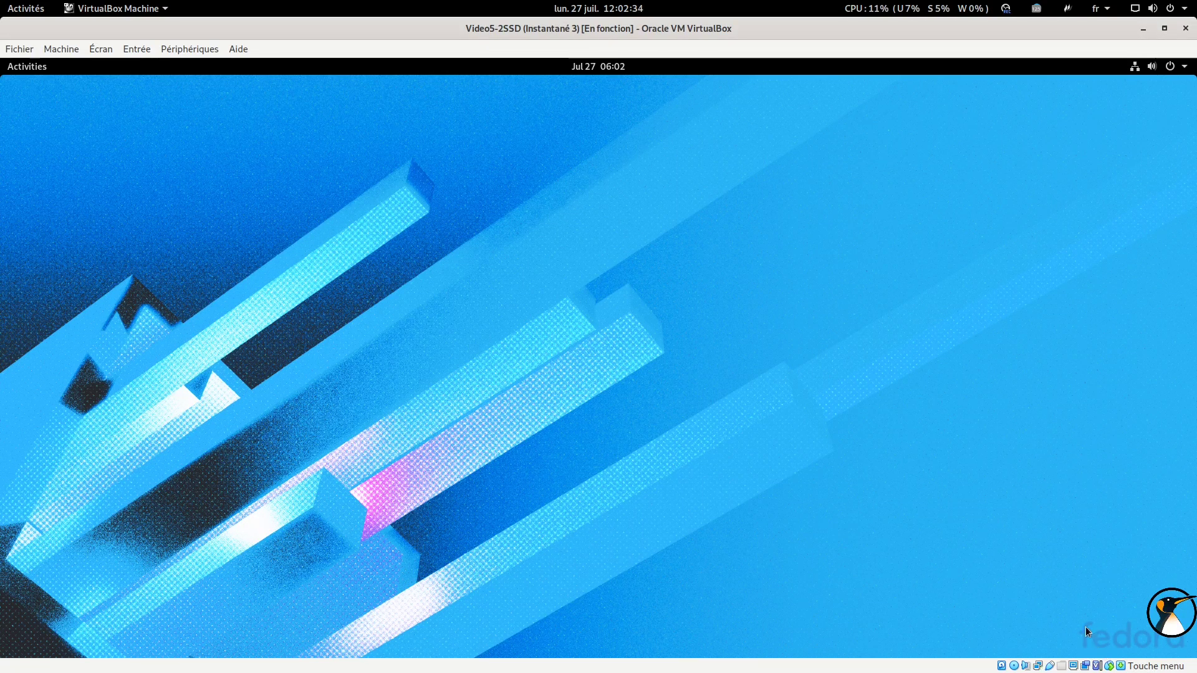
{"action": "left_click", "coordinate": [1143, 66]}
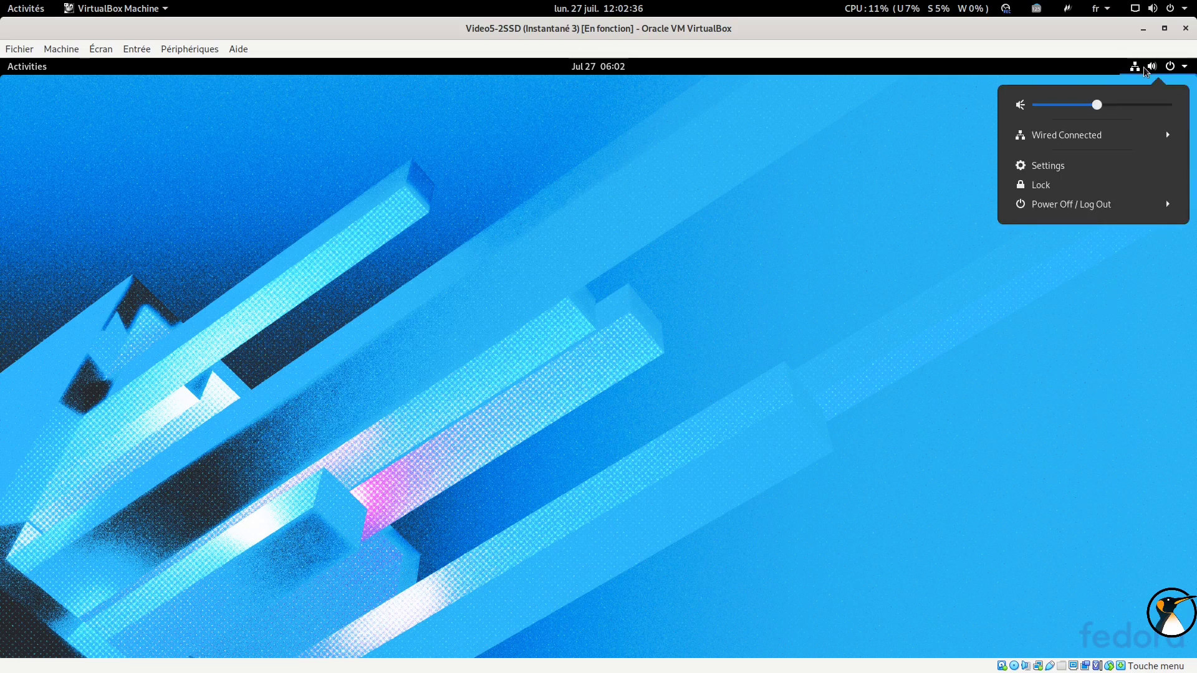
{"action": "left_click", "coordinate": [1076, 205]}
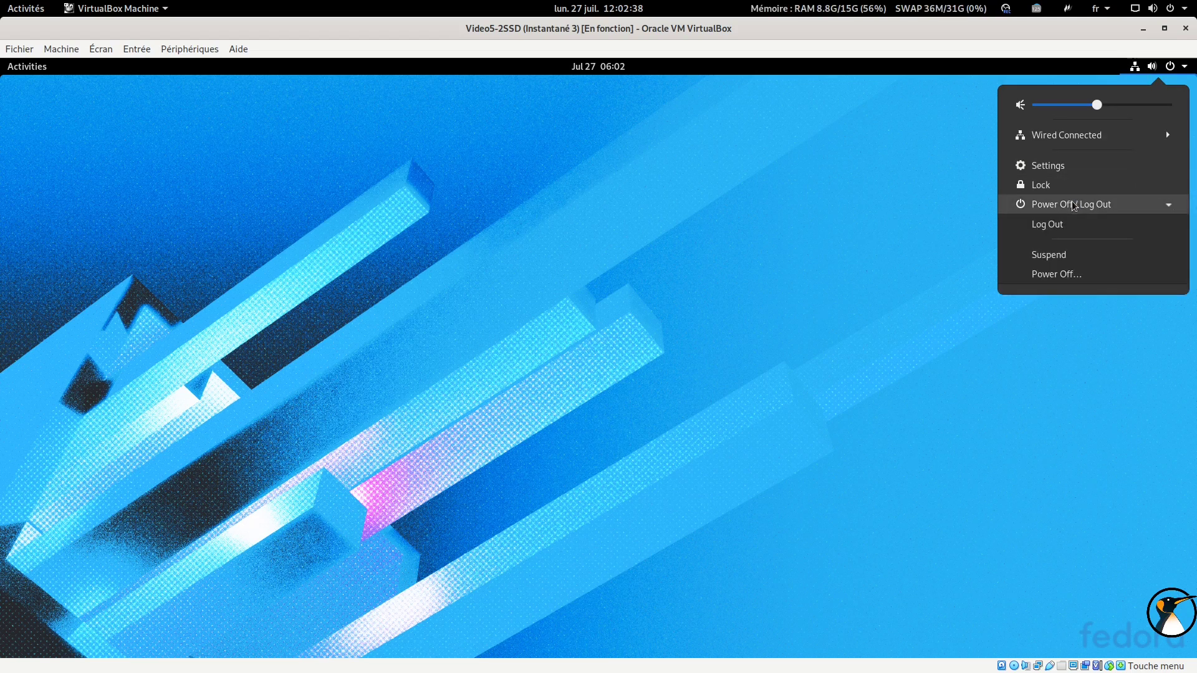
{"action": "left_click", "coordinate": [1049, 280]}
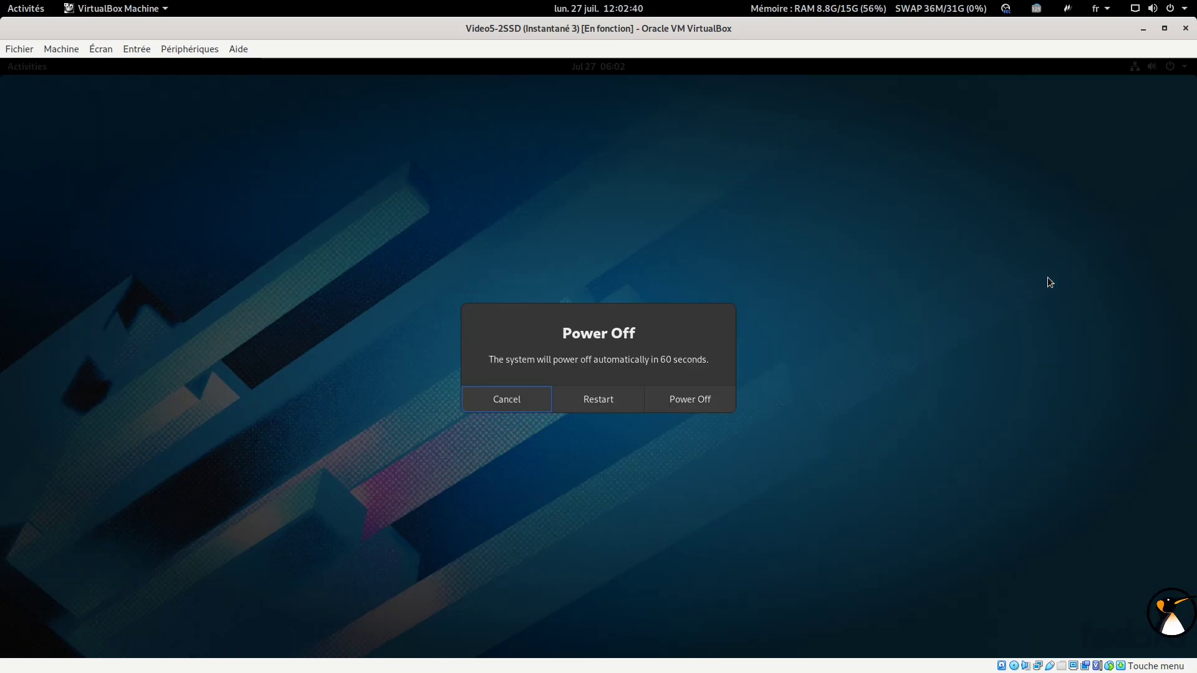
{"action": "left_click", "coordinate": [617, 400]}
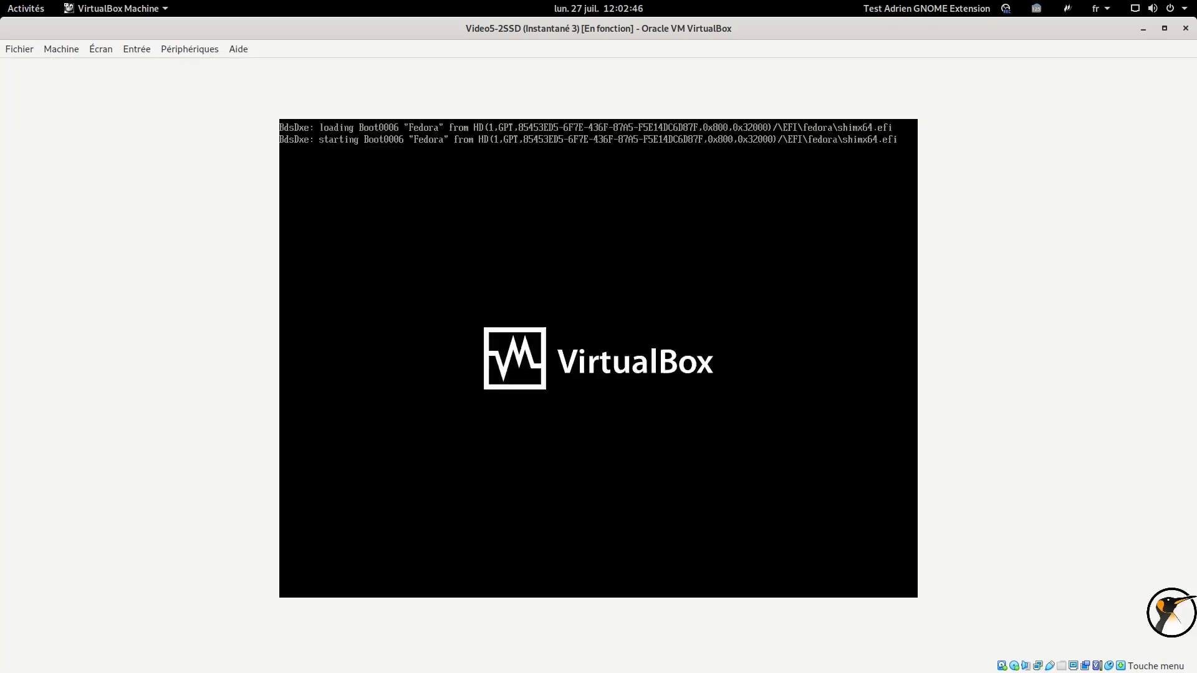
Halt the GRUB countdown and boot the first Fedora 5.6.6-300.fc32 entry
{"action": "key", "text": "Down"}
{"action": "key", "text": "Down"}
{"action": "key", "text": "Up"}
{"action": "key", "text": "Up"}
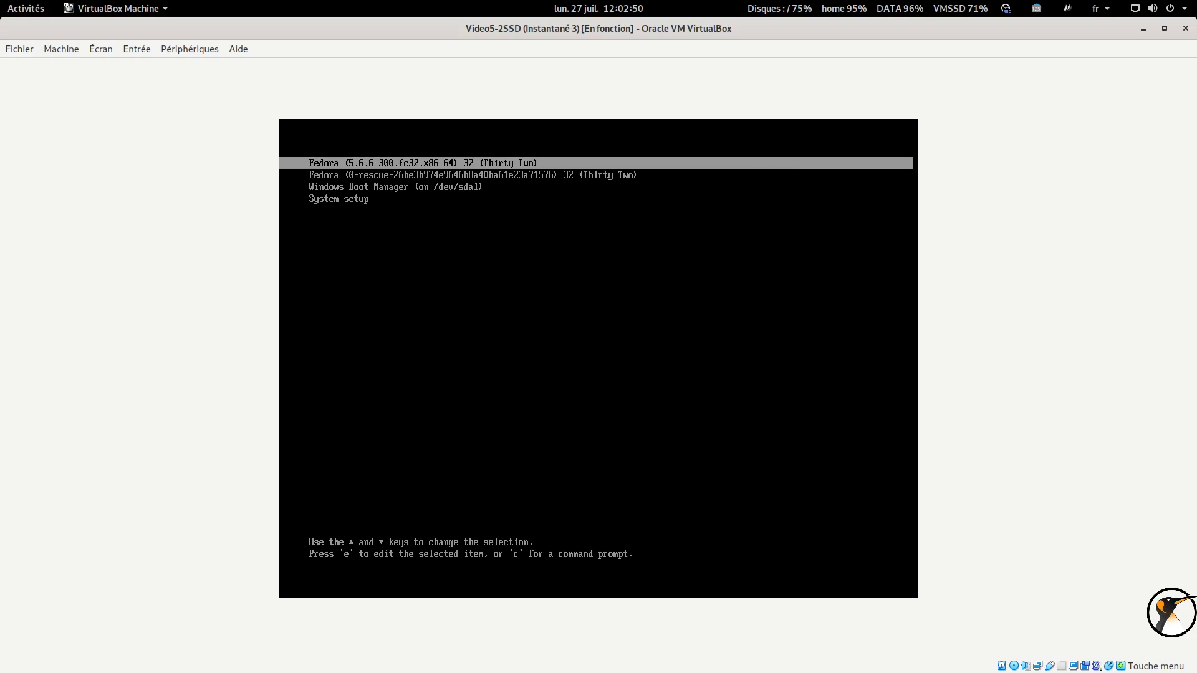
{"action": "key", "text": "Return"}
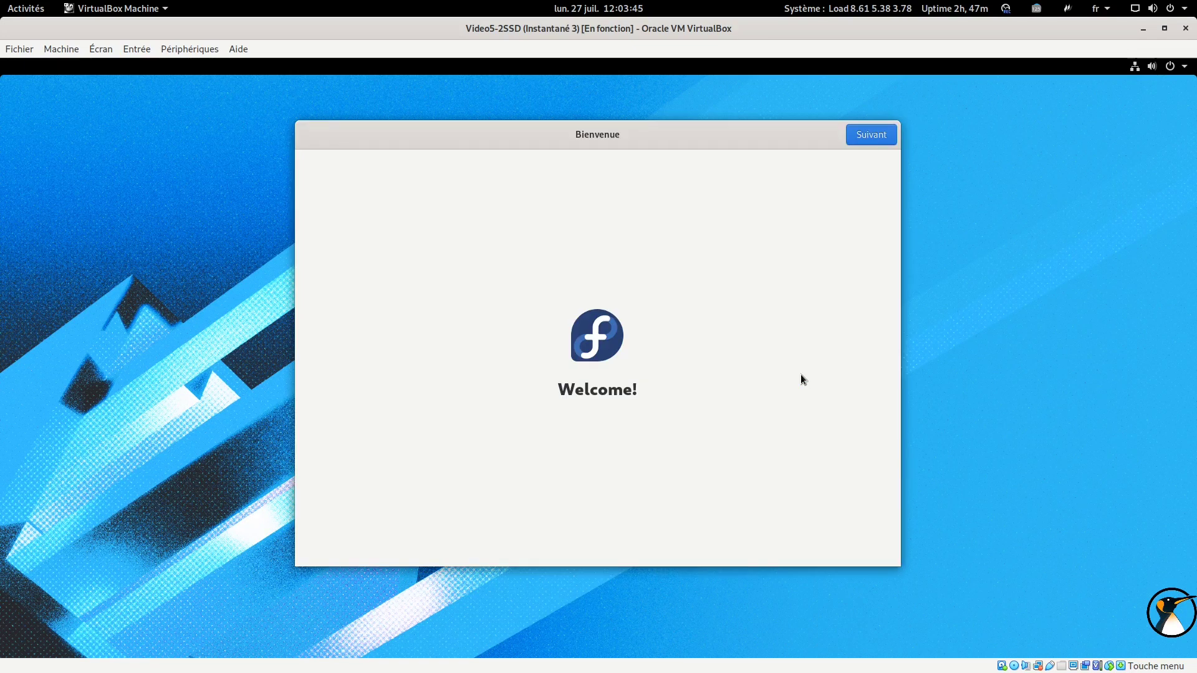
Get past the welcome and Confidentialité pages and skip Comptes en ligne
{"action": "left_click", "coordinate": [866, 134]}
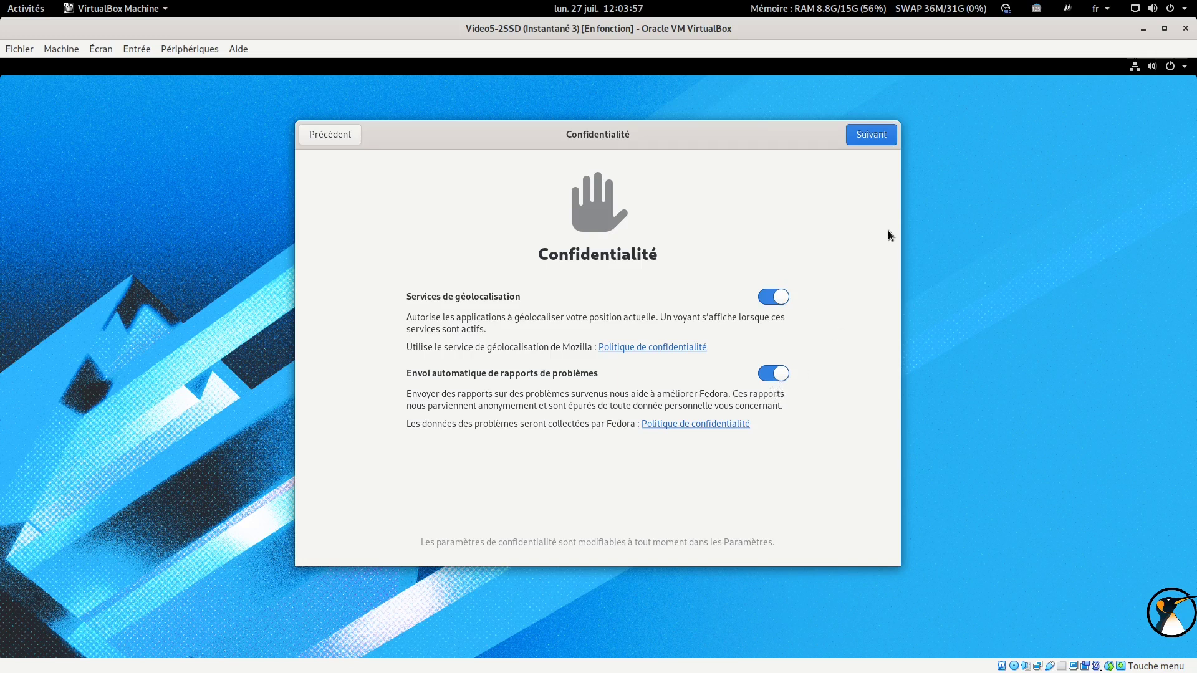
{"action": "left_click", "coordinate": [870, 135]}
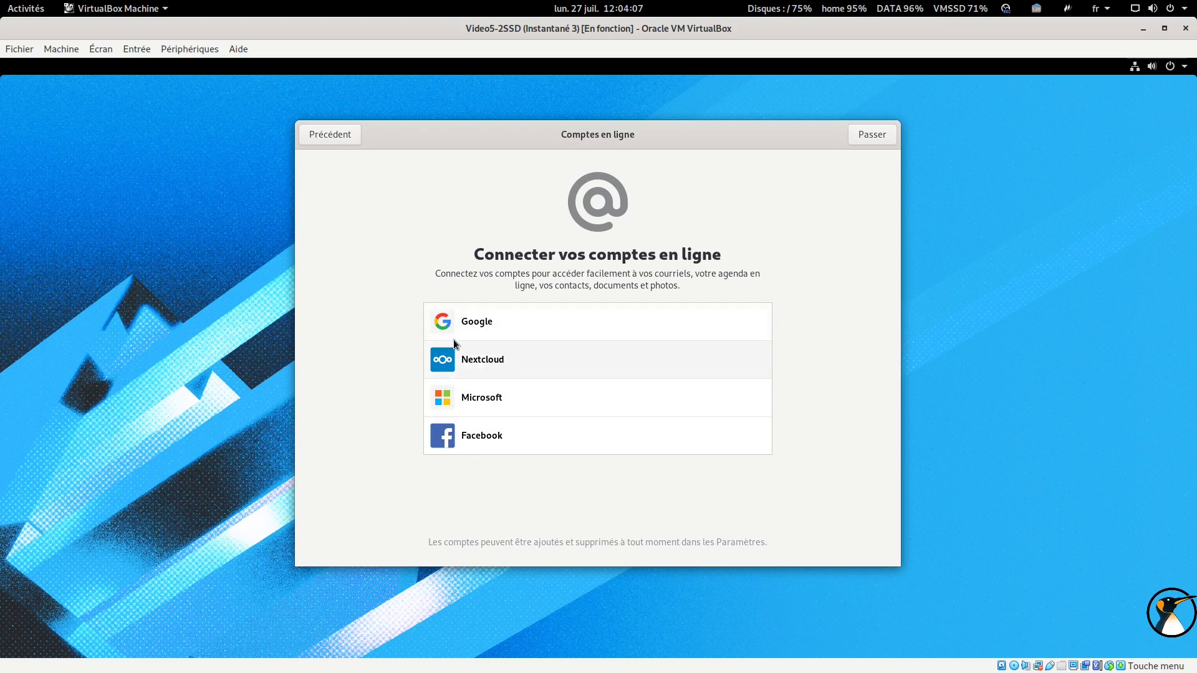
{"action": "left_click", "coordinate": [872, 135]}
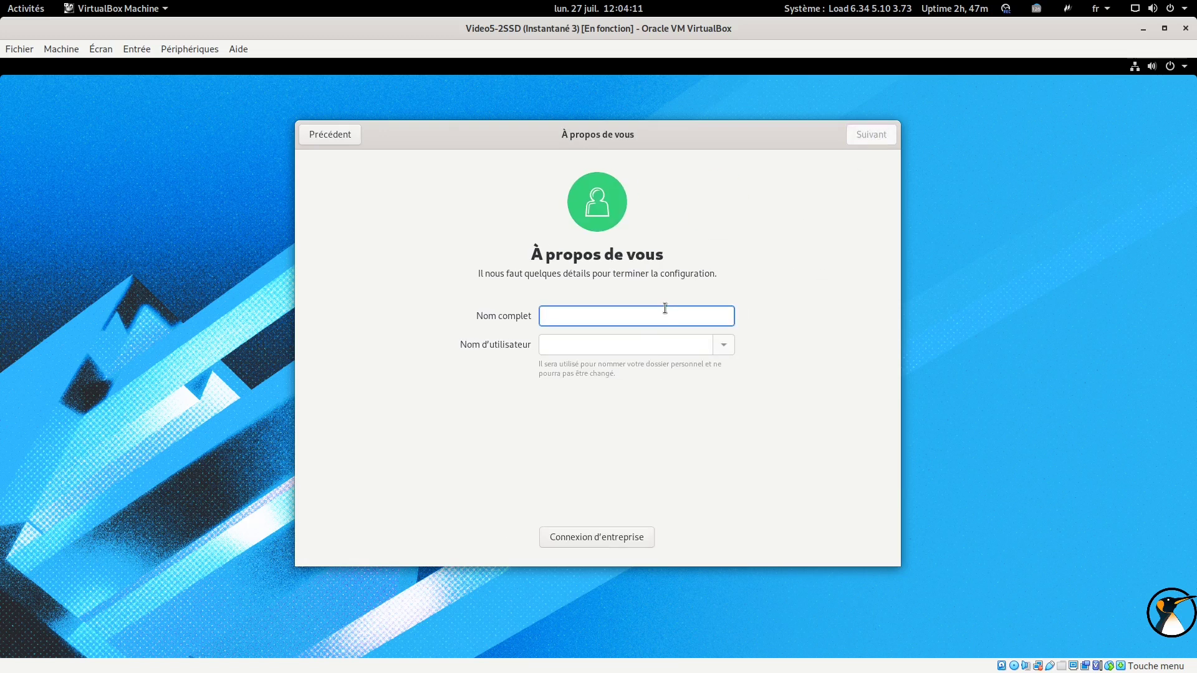
Enter the user's full name, set and confirm a password, then start using Fedora
{"action": "type", "text": "Adrien"}
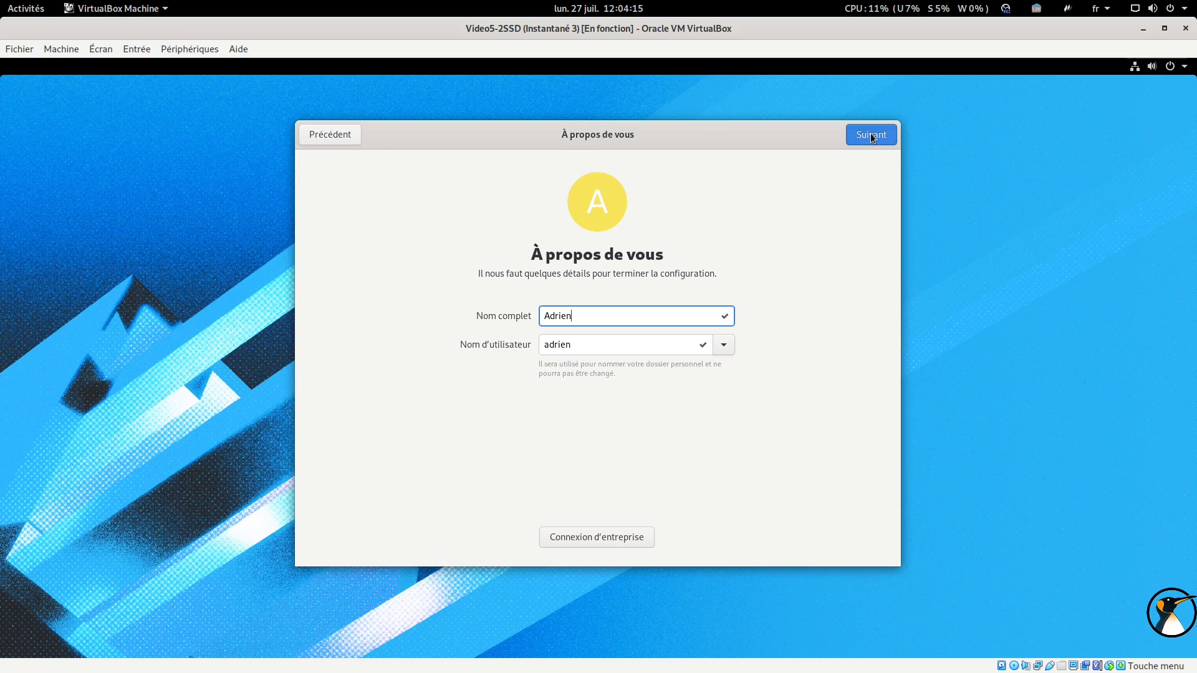
{"action": "left_click", "coordinate": [870, 136]}
{"action": "type", "text": "a"}
{"action": "left_click", "coordinate": [611, 389]}
{"action": "type", "text": "a"}
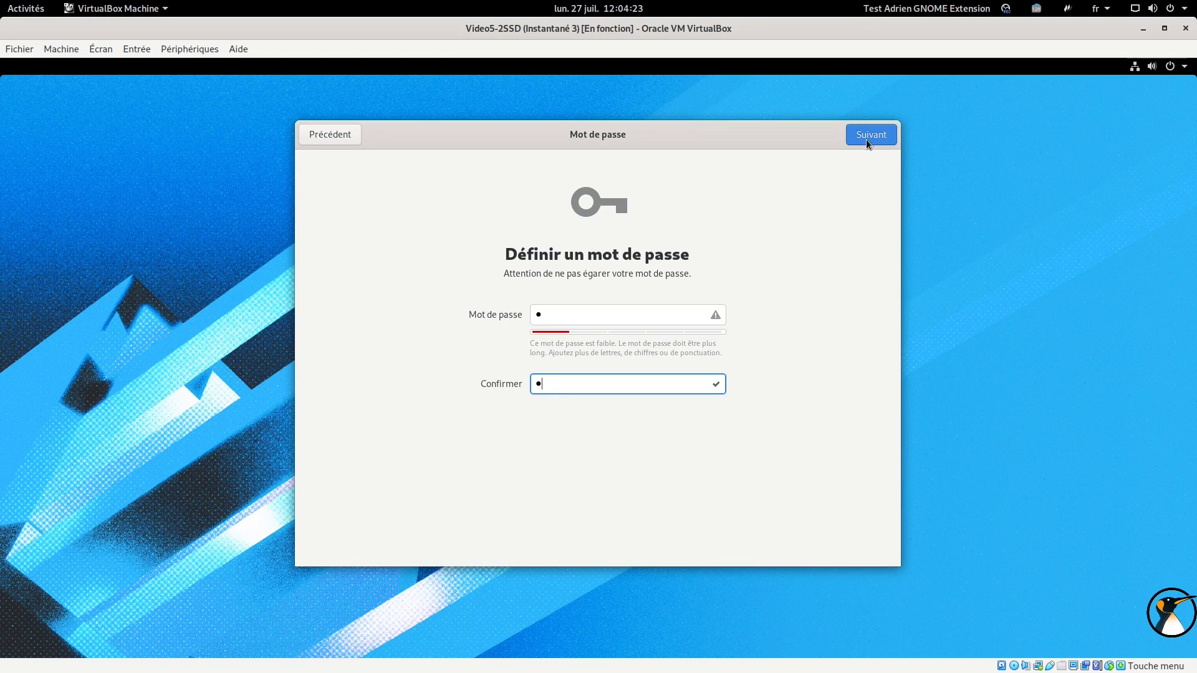
{"action": "left_click", "coordinate": [866, 140]}
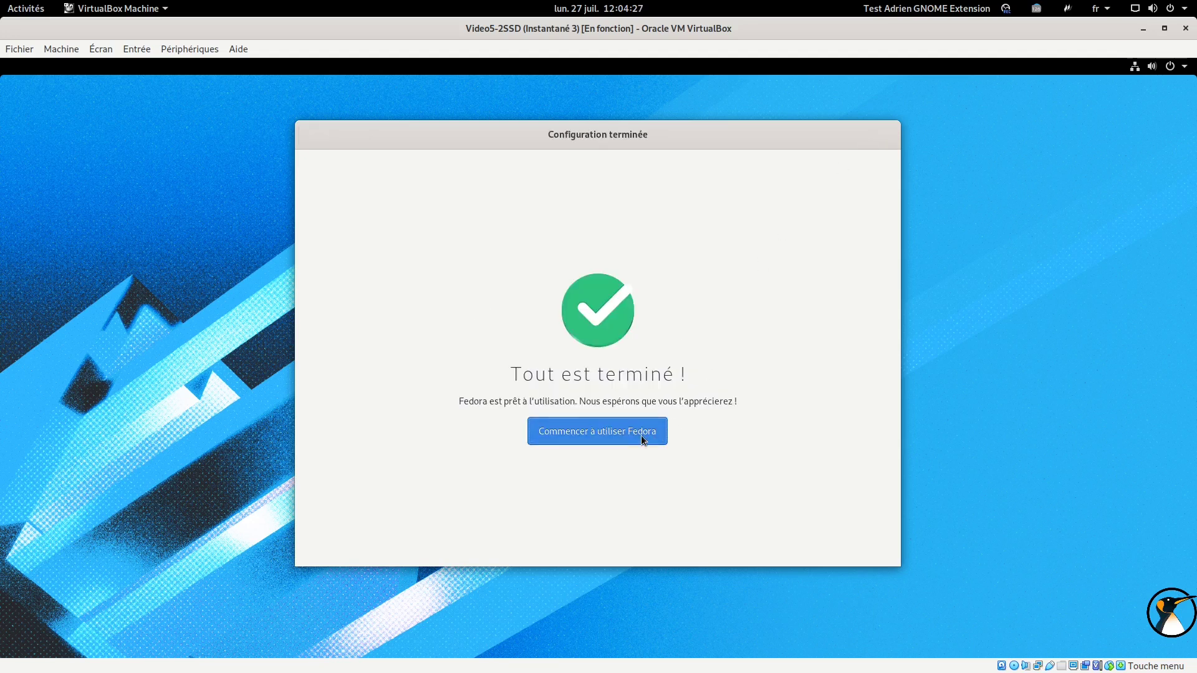
{"action": "left_click", "coordinate": [641, 435]}
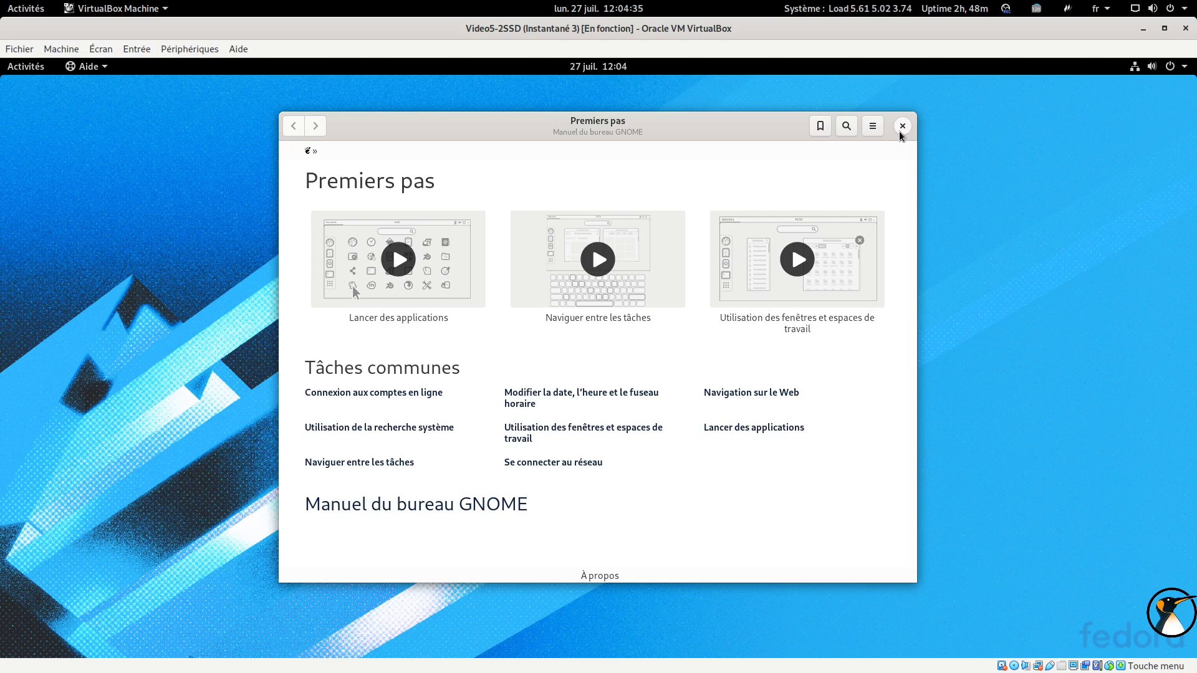
Close the Premiers pas help, then open the Files manager from Activities and close it
{"action": "left_click", "coordinate": [900, 132]}
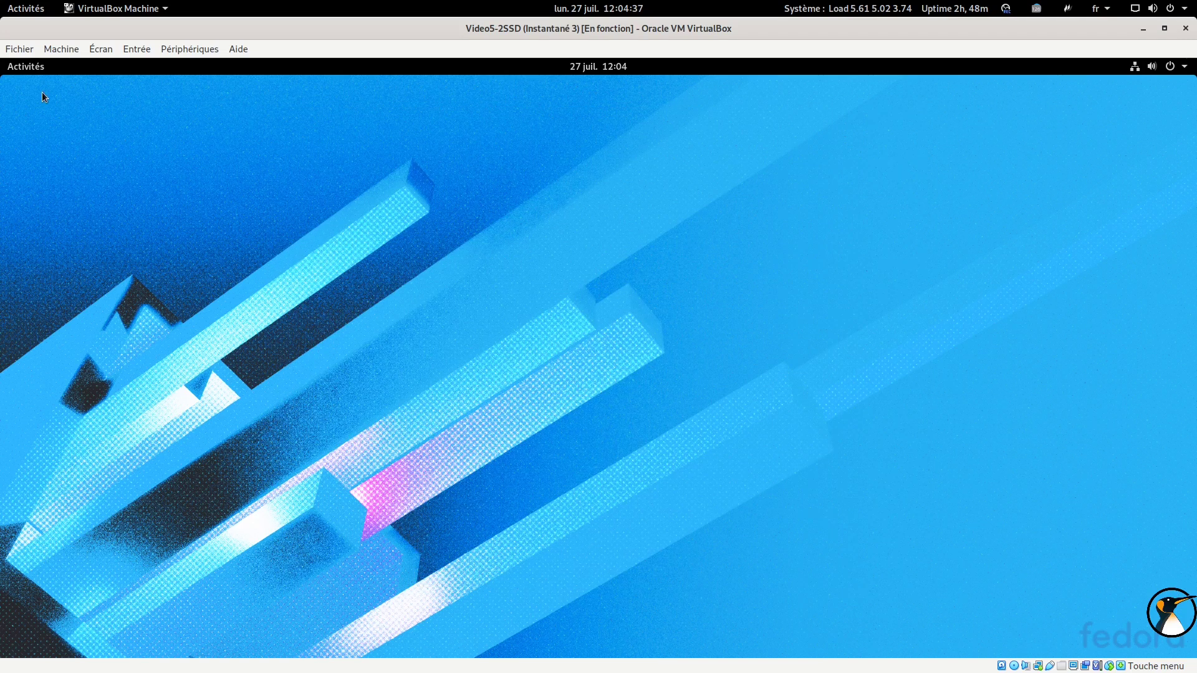
{"action": "left_click", "coordinate": [31, 68]}
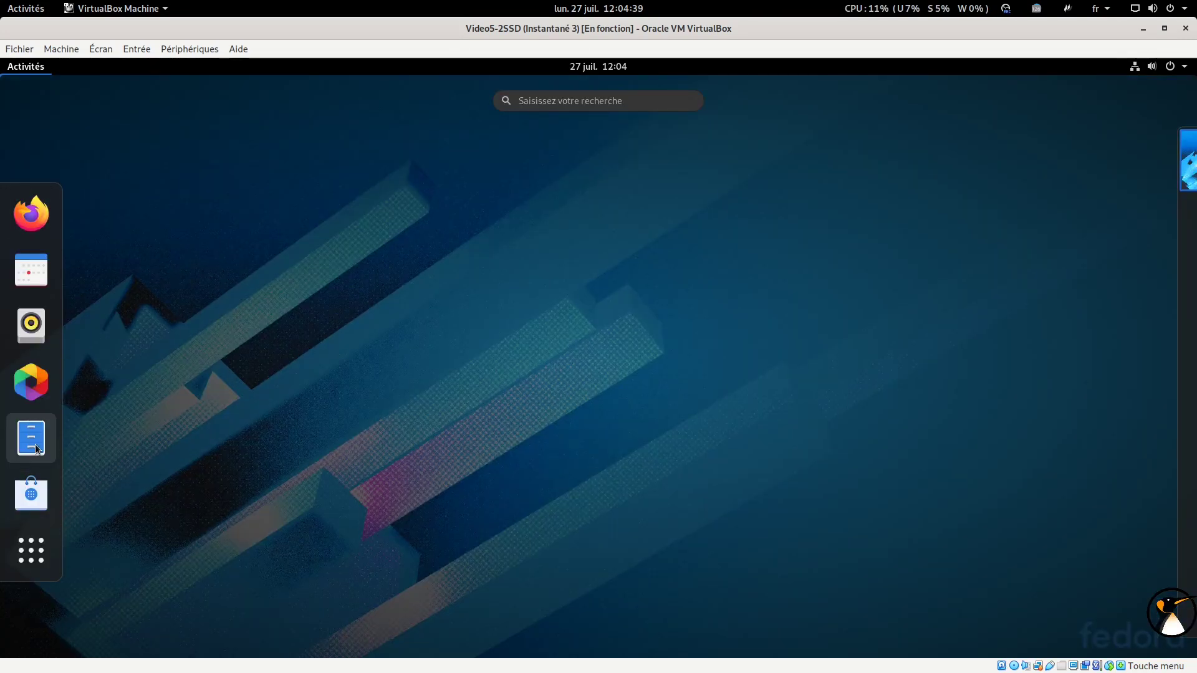
{"action": "left_click", "coordinate": [31, 439]}
{"action": "left_click_drag", "start_coordinate": [327, 154], "coordinate": [834, 107]}
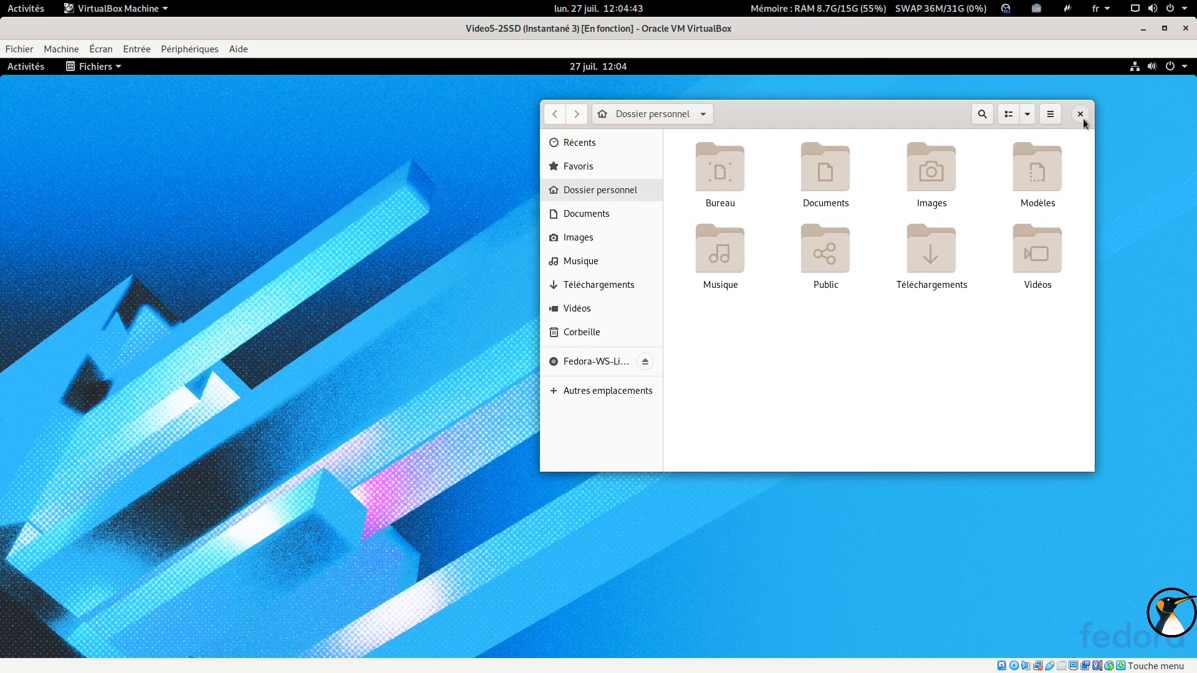
{"action": "left_click", "coordinate": [1081, 116]}
Restart the Fedora guest via Éteindre / Fermer la session > Éteindre… > Redémarrer
{"action": "left_click", "coordinate": [1170, 66]}
{"action": "left_click", "coordinate": [1116, 206]}
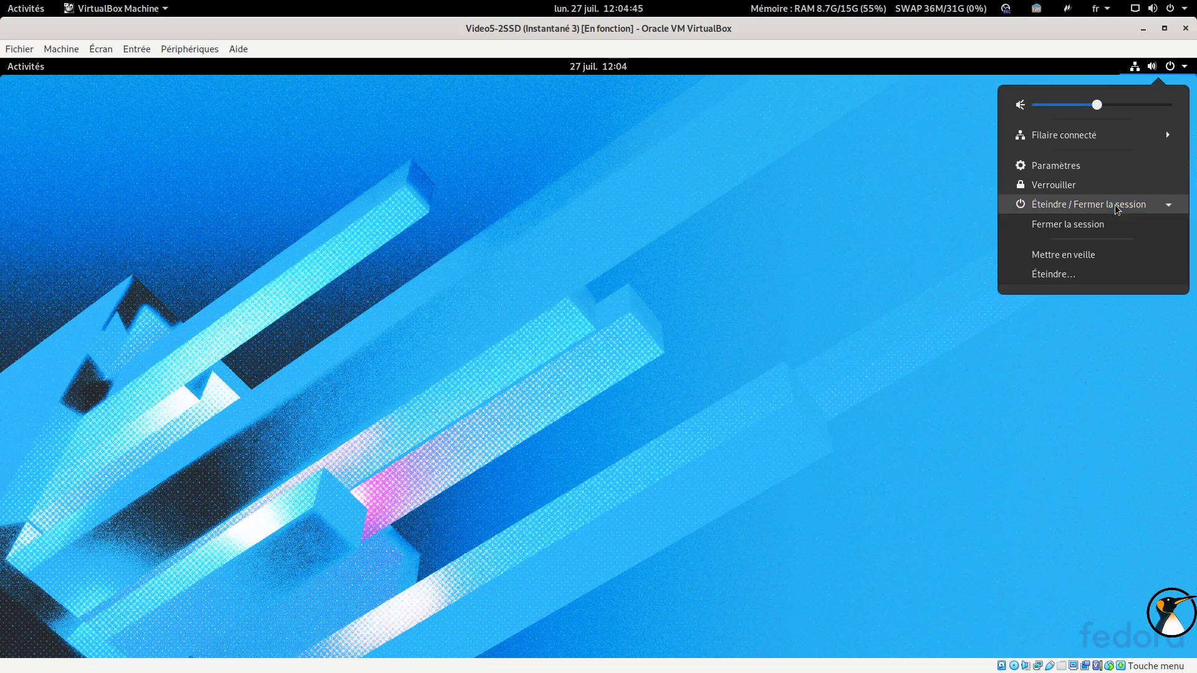
{"action": "left_click", "coordinate": [1088, 273]}
{"action": "left_click", "coordinate": [596, 402]}
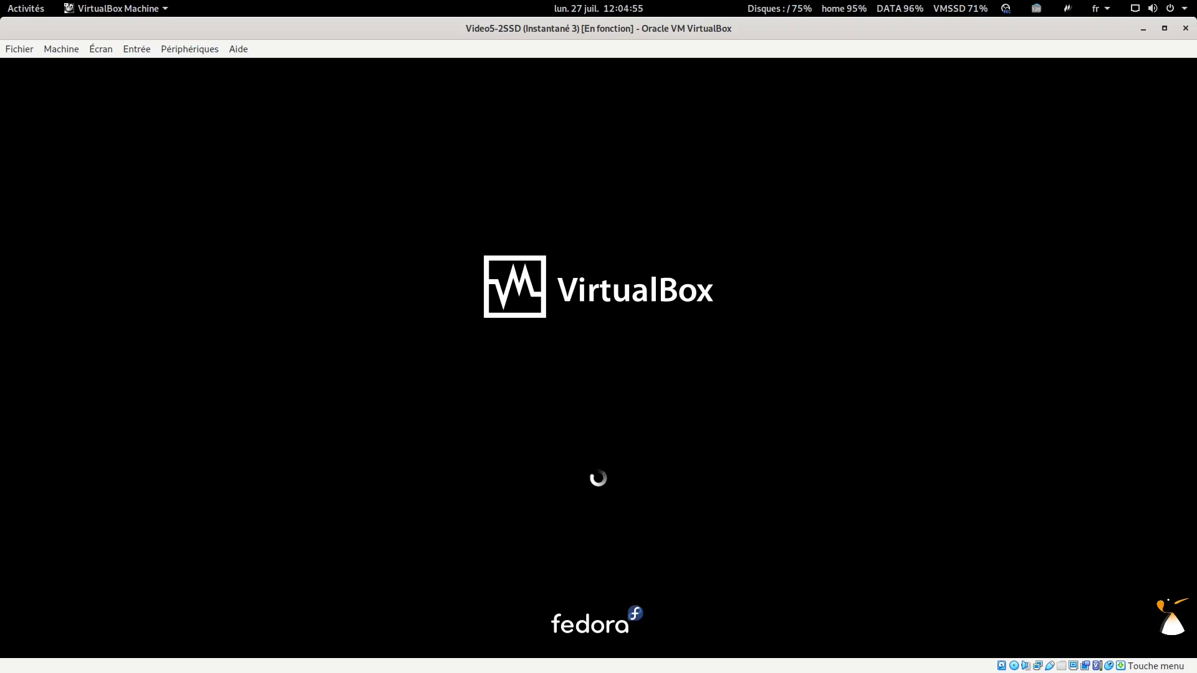
Boot Windows Boot Manager from GRUB and sign in past the lock screen with the account password
{"action": "key", "text": "Down"}
{"action": "key", "text": "Down"}
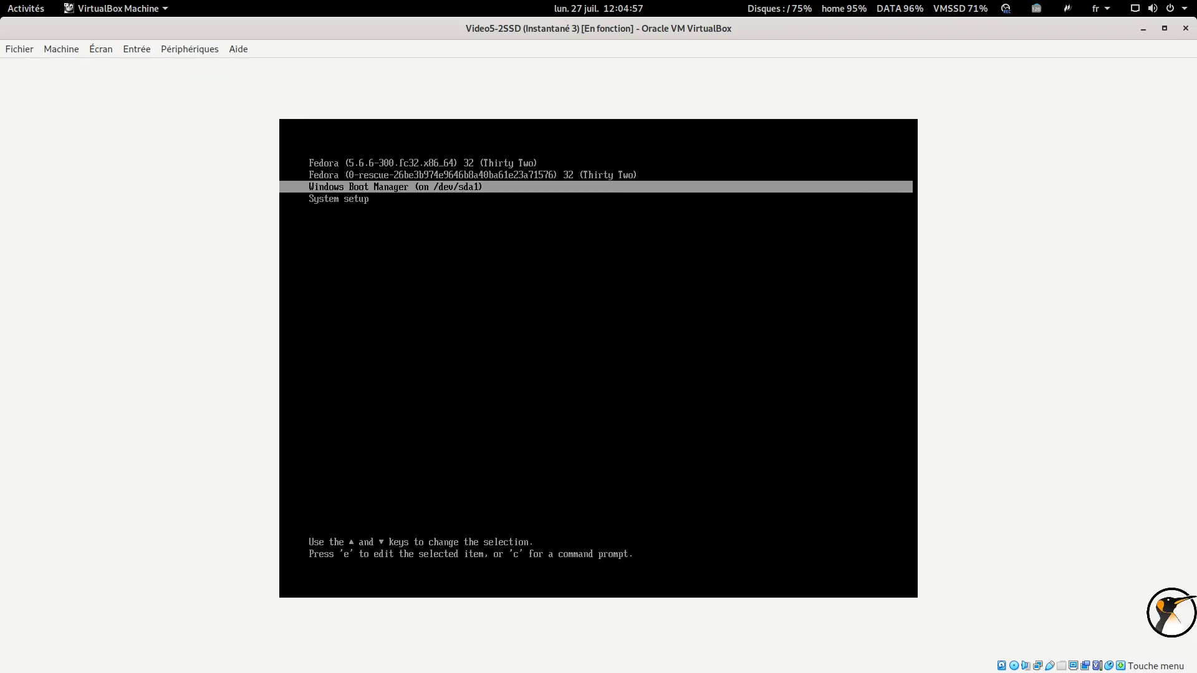
{"action": "key", "text": "Return"}
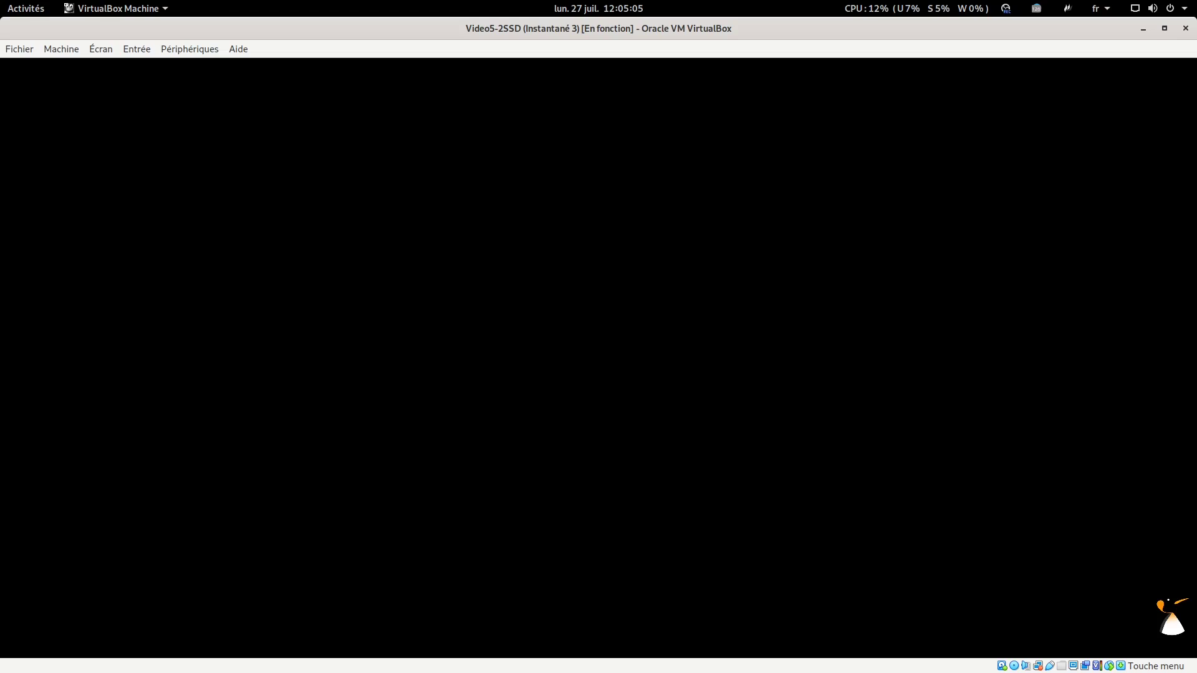
{"action": "key", "text": "space"}
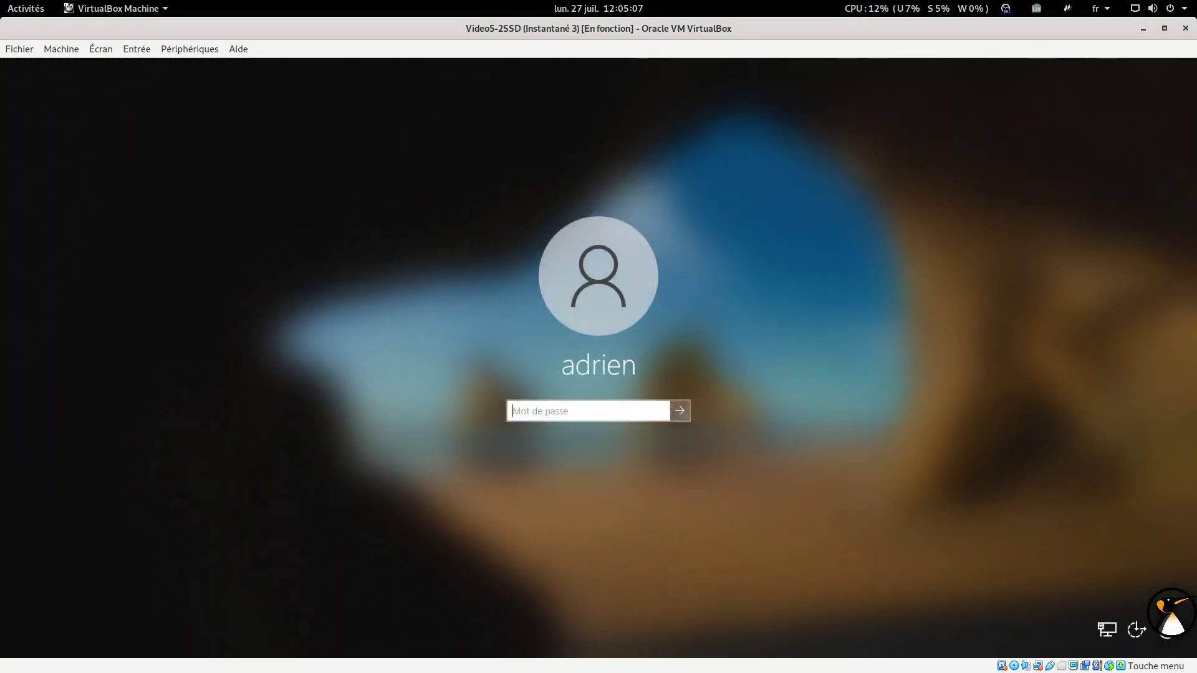
{"action": "key", "text": "Return"}
{"action": "key", "text": "Return"}
{"action": "key", "text": "Return"}
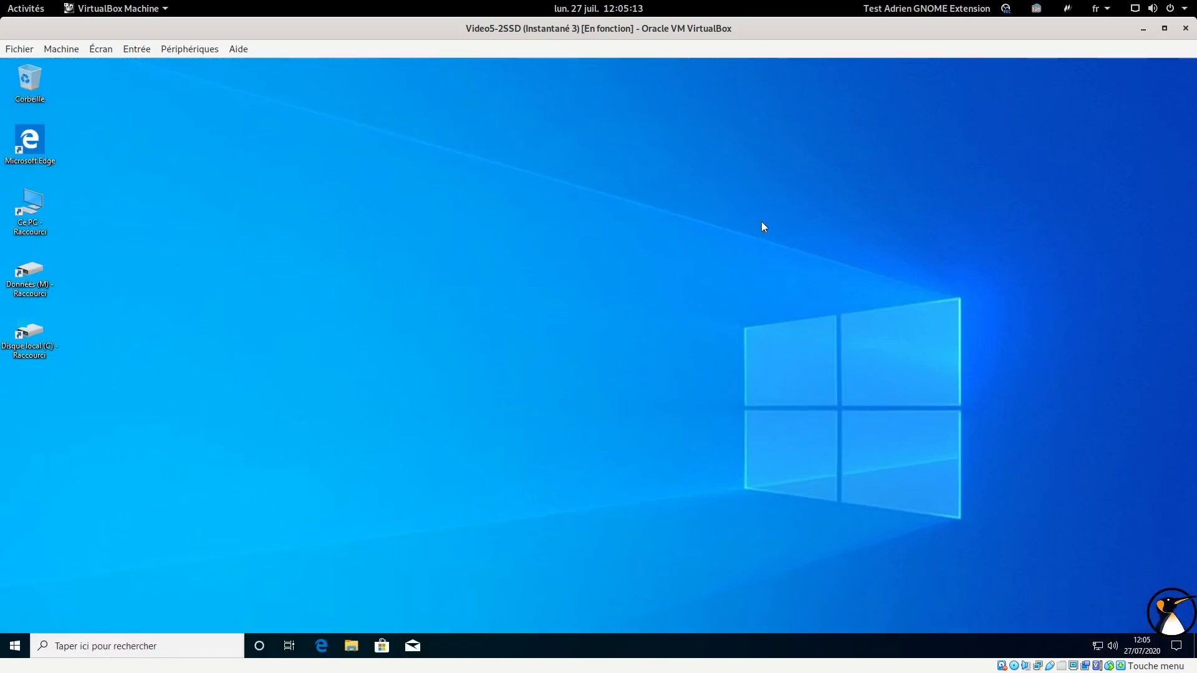
Restart Windows 10 from the Start menu power options
{"action": "left_click", "coordinate": [13, 646]}
{"action": "left_click", "coordinate": [16, 629]}
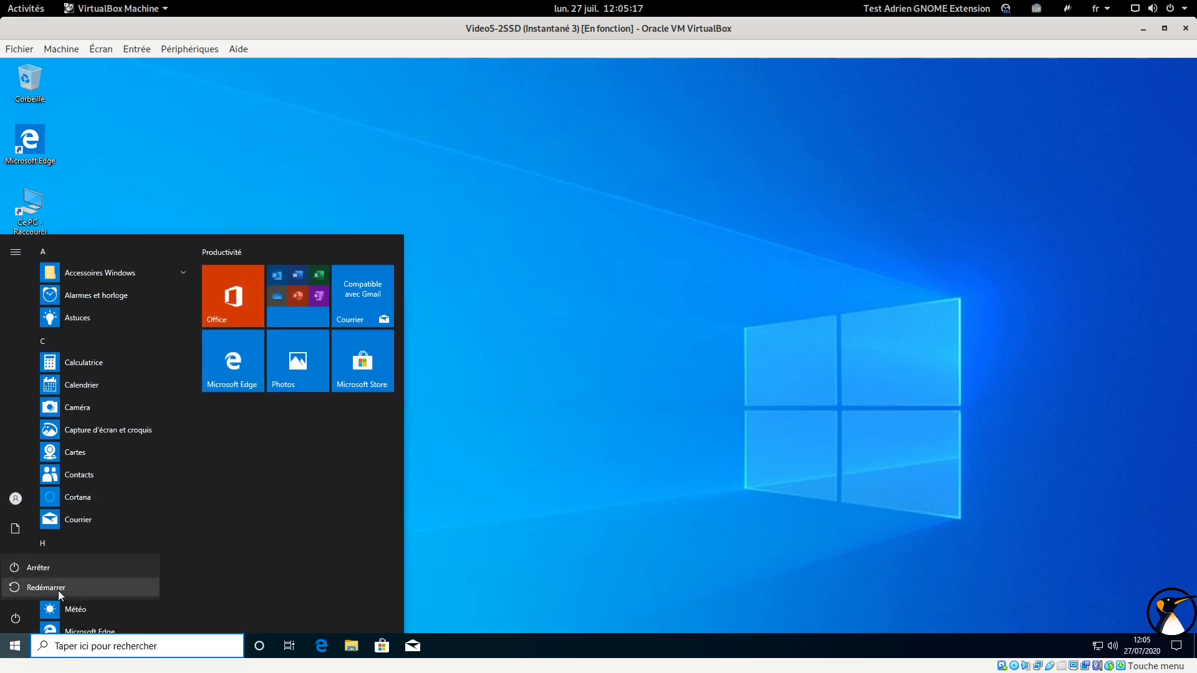
{"action": "left_click", "coordinate": [38, 591]}
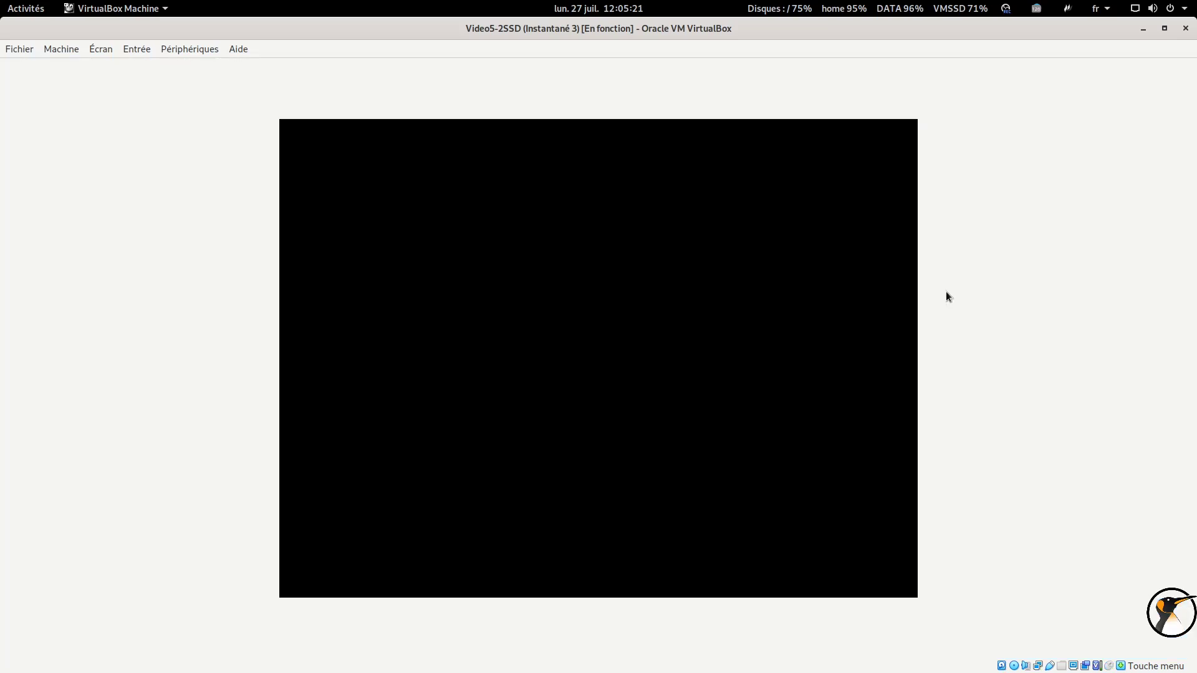
Boot the default Fedora GRUB entry and sign in as the user with the account password
{"action": "key", "text": "Return"}
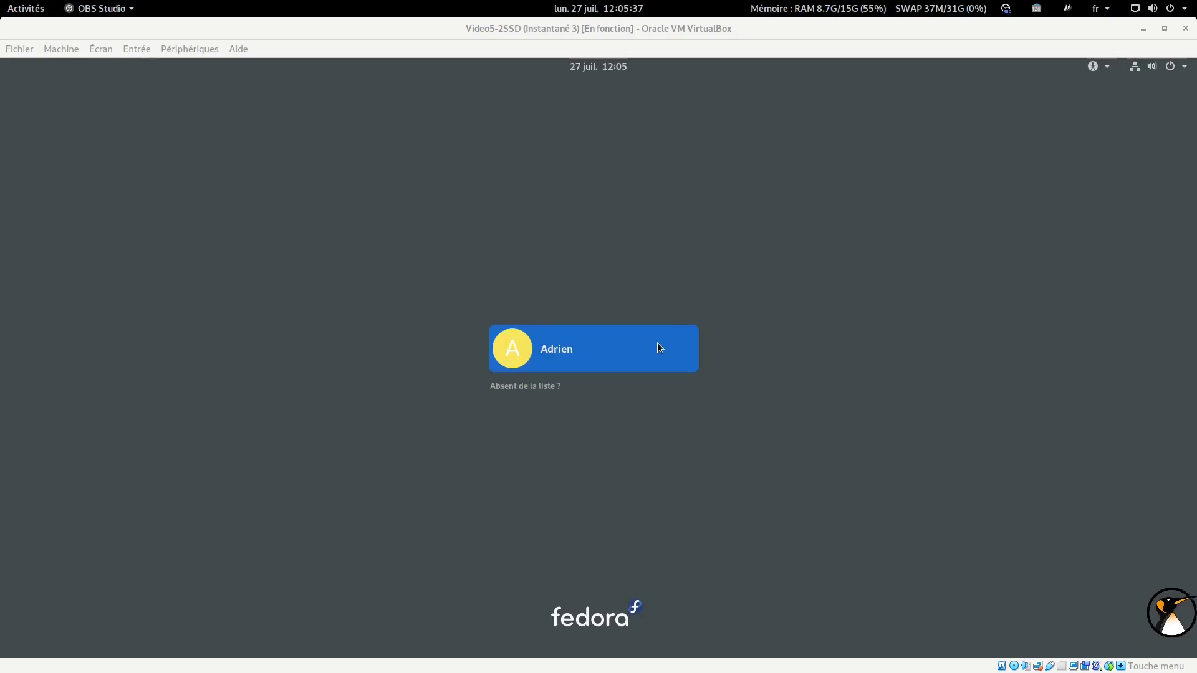
{"action": "left_click", "coordinate": [658, 348]}
{"action": "type", "text": "••••"}
{"action": "key", "text": "Return"}
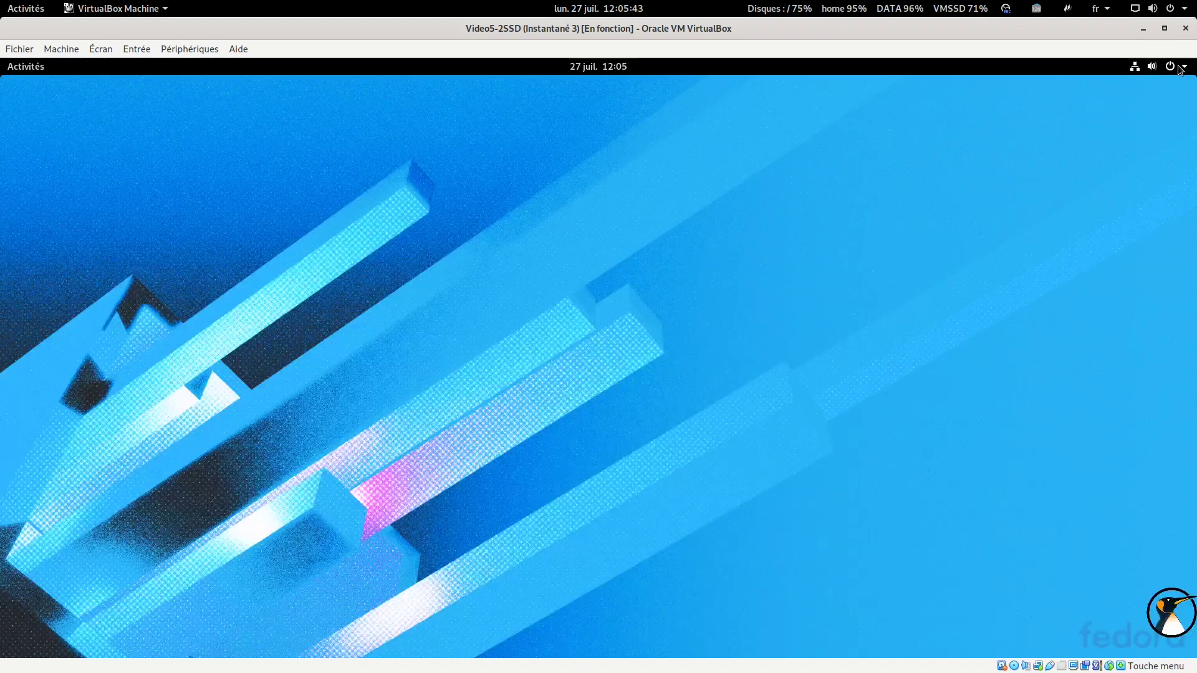
Bring up the Éteindre dialog from the Fedora system menu's power options
{"action": "left_click", "coordinate": [1180, 67]}
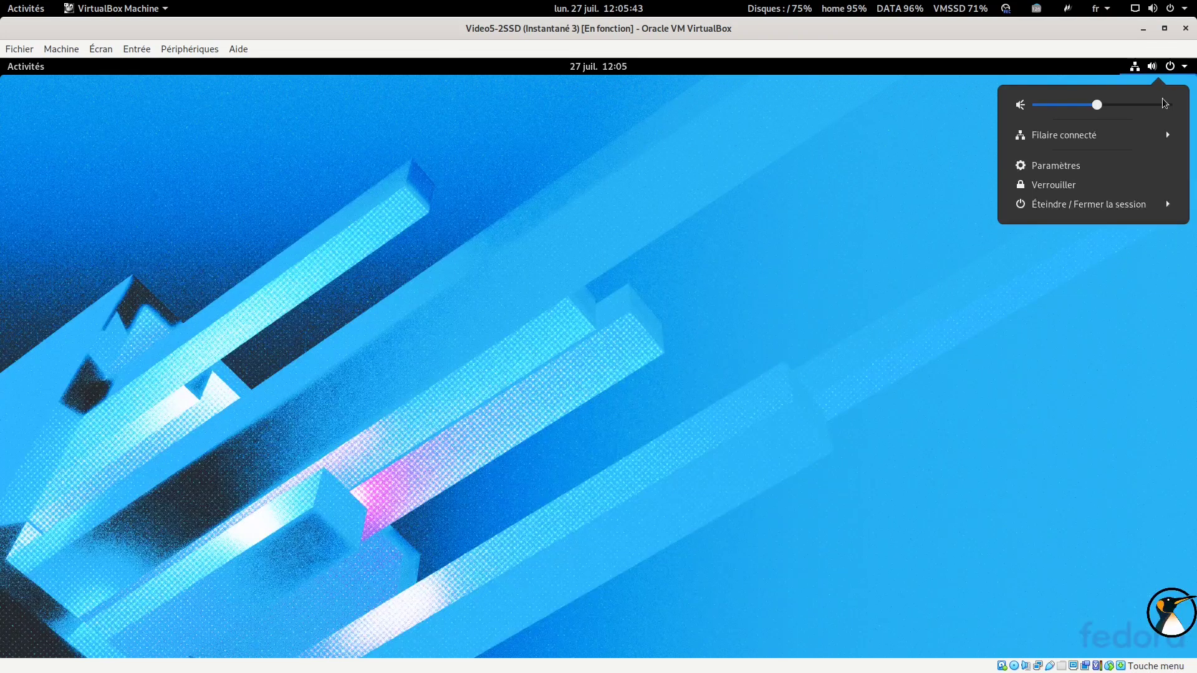
{"action": "left_click", "coordinate": [1130, 209]}
{"action": "left_click", "coordinate": [1039, 274]}
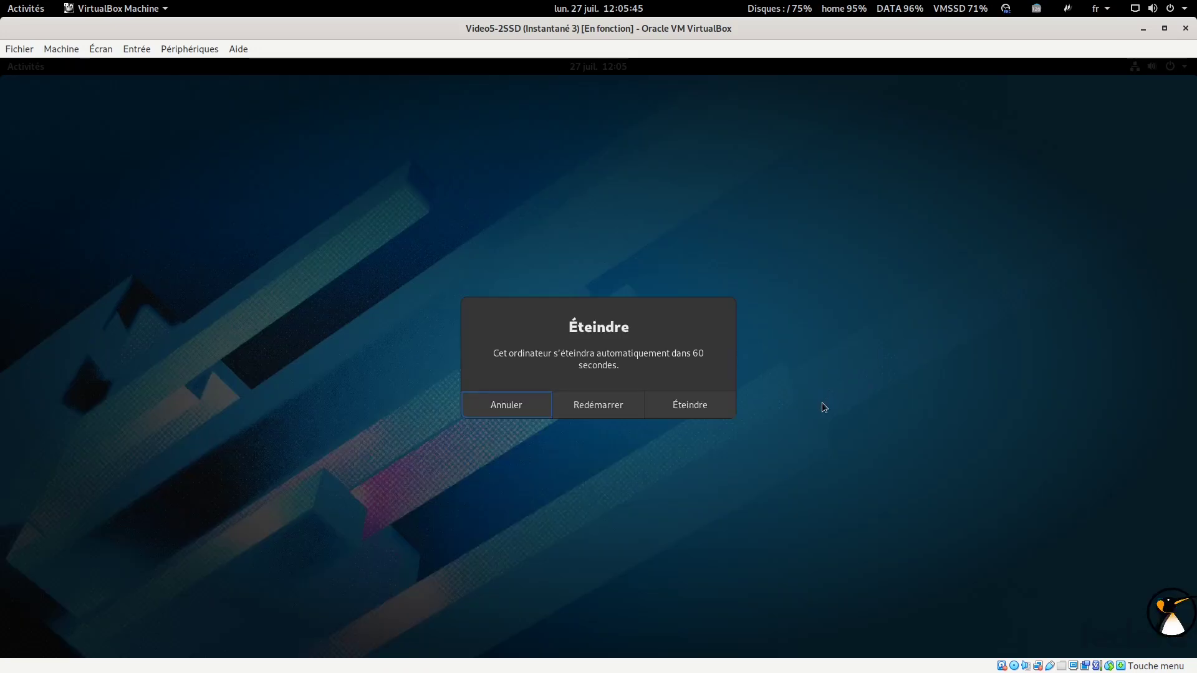